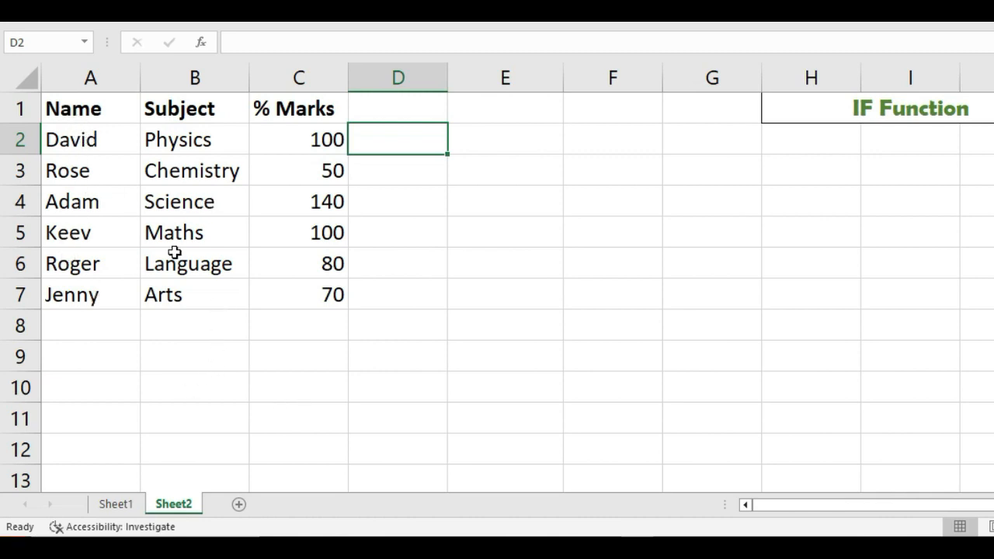
pyautogui.click(91, 109)
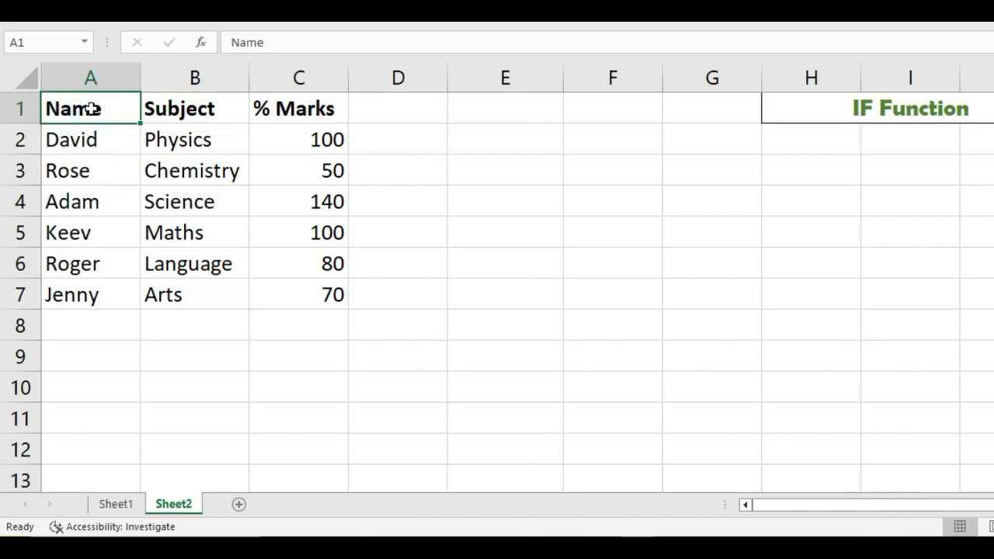
pyautogui.click(205, 107)
pyautogui.click(281, 107)
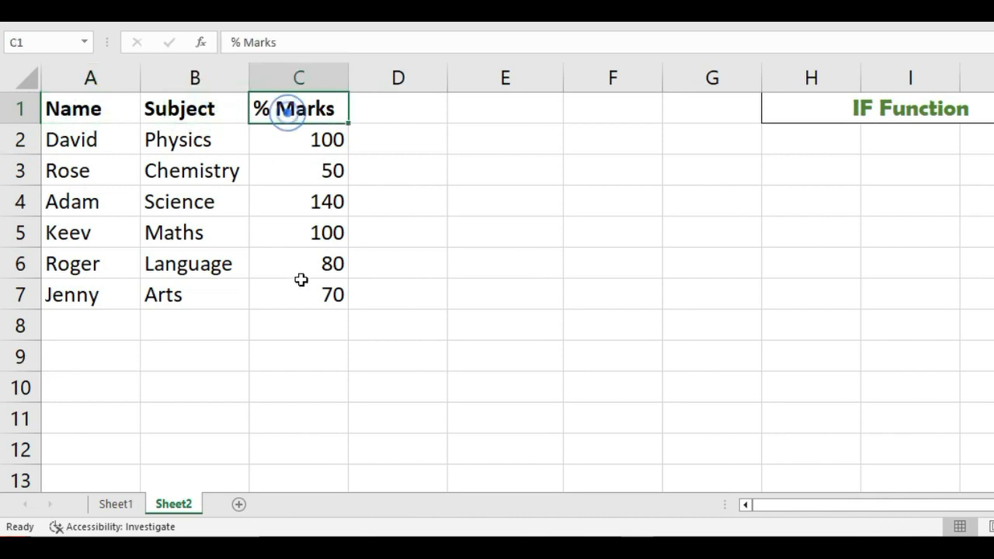
pyautogui.click(428, 134)
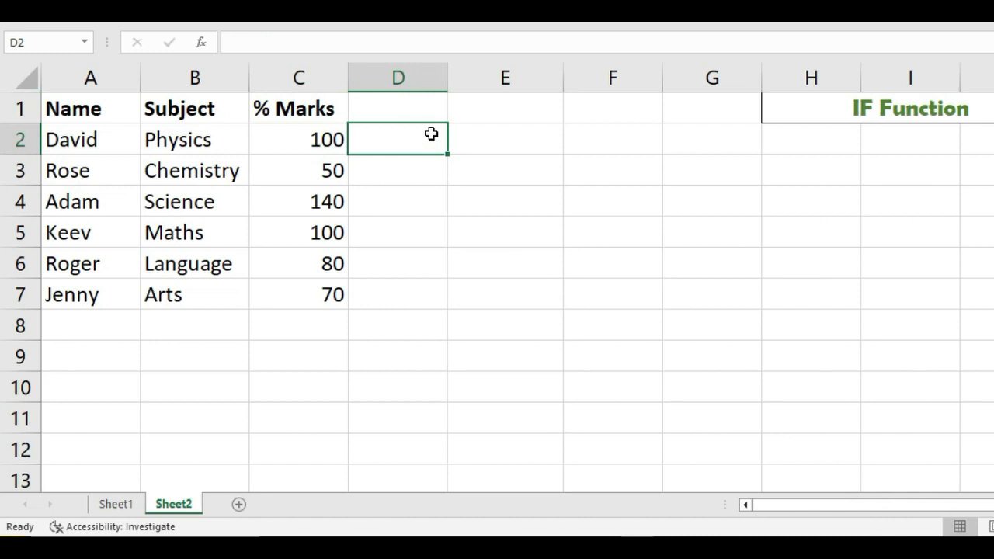
pyautogui.moveTo(331, 141); pyautogui.dragTo(295, 292)
# Step: Enter the formula =IF(C2<60,"Fail","Pass") in cell D2 to grade the first student's marks
pyautogui.click(378, 134)
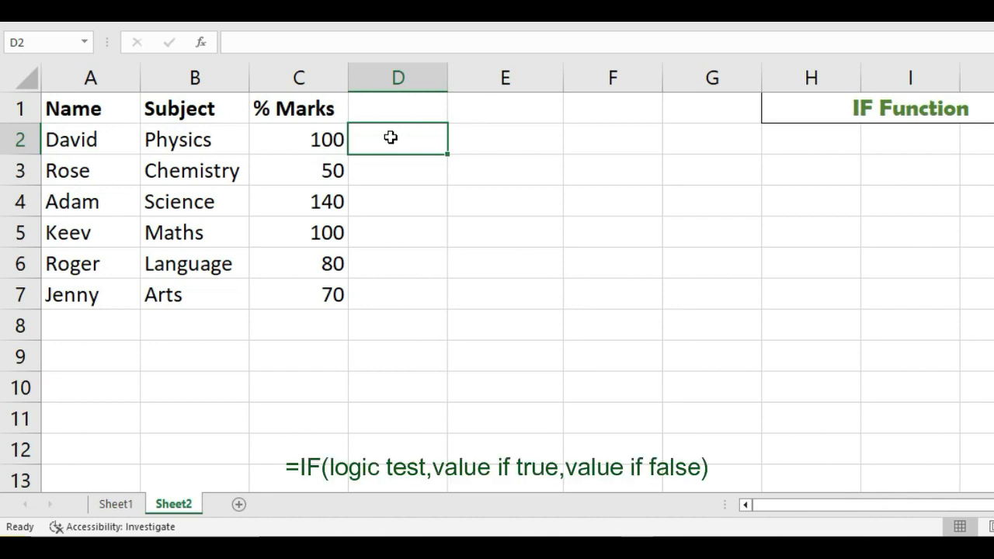
pyautogui.write('=')
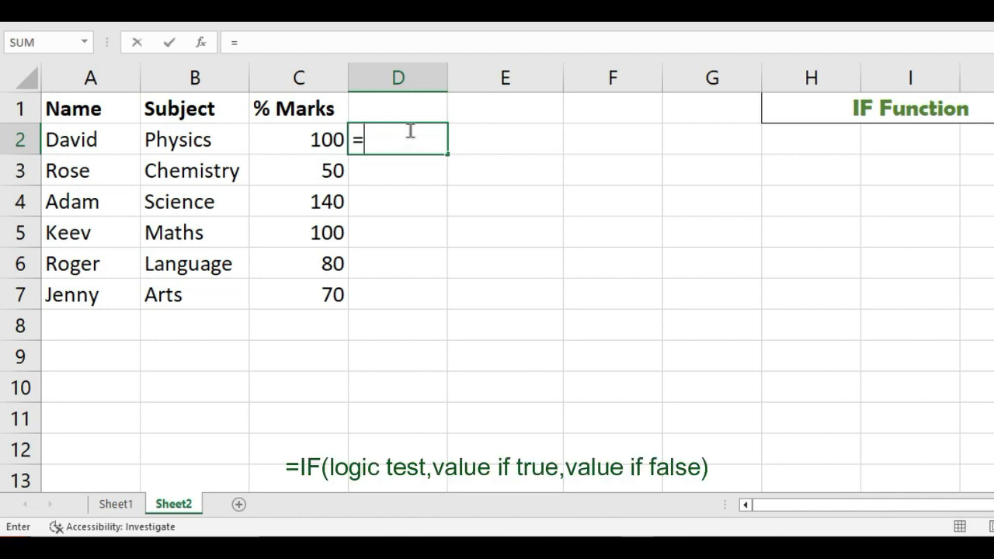
pyautogui.write('If')
pyautogui.press('Tab')
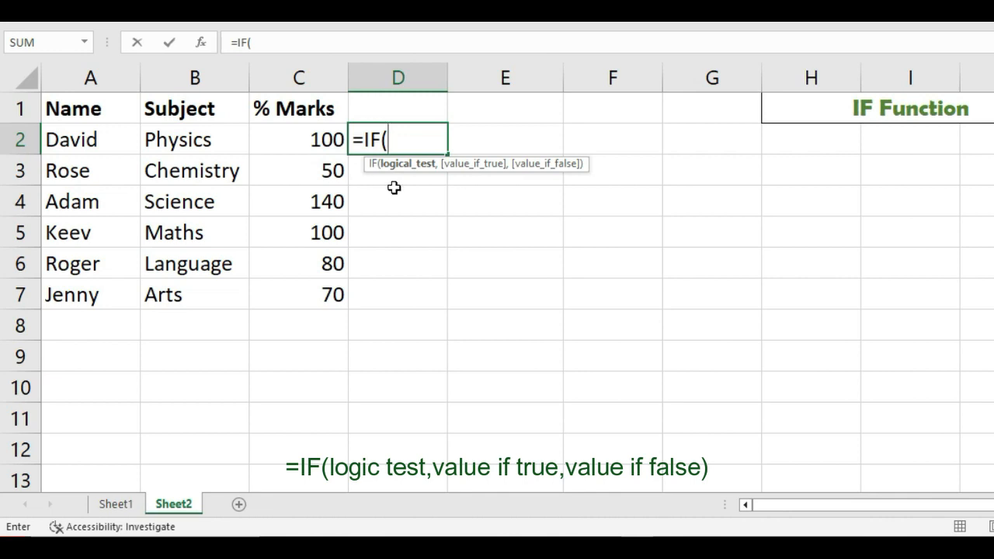
pyautogui.click(332, 131)
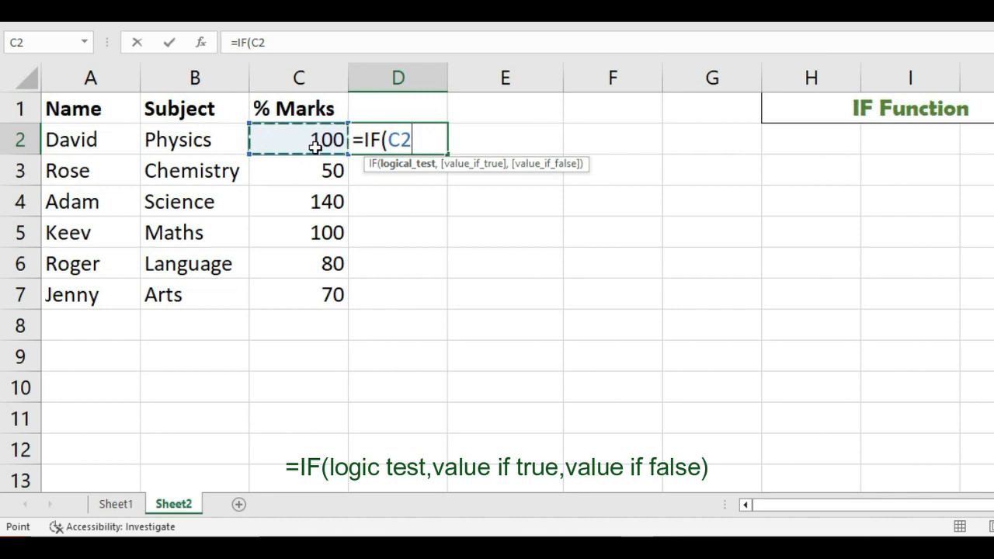
pyautogui.write('<')
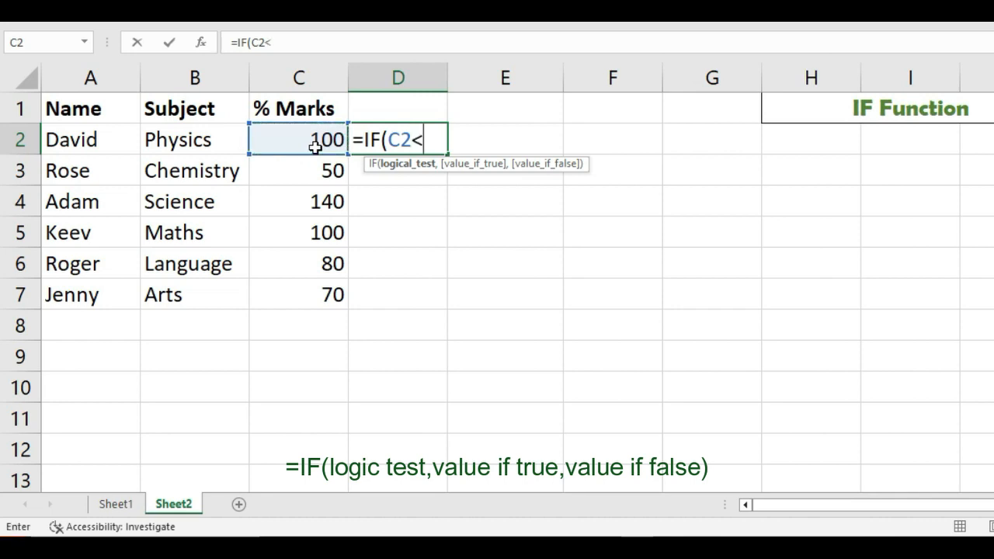
pyautogui.write('60,')
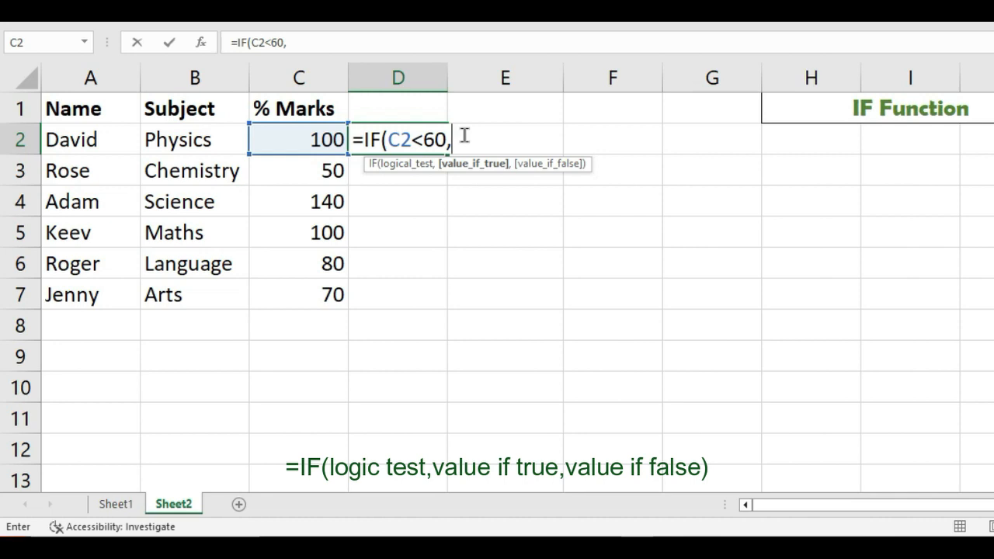
pyautogui.write('"Fail",')
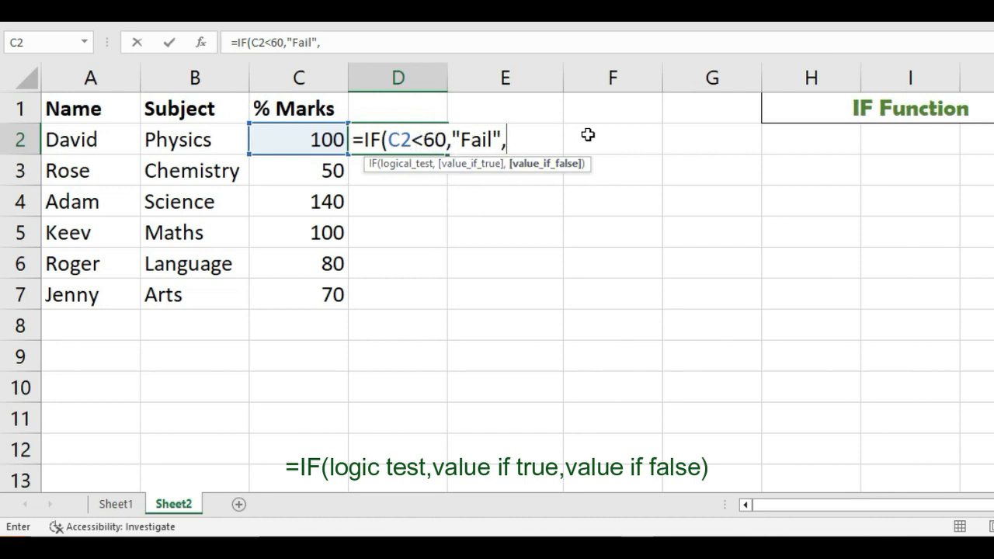
pyautogui.write('"Pass')
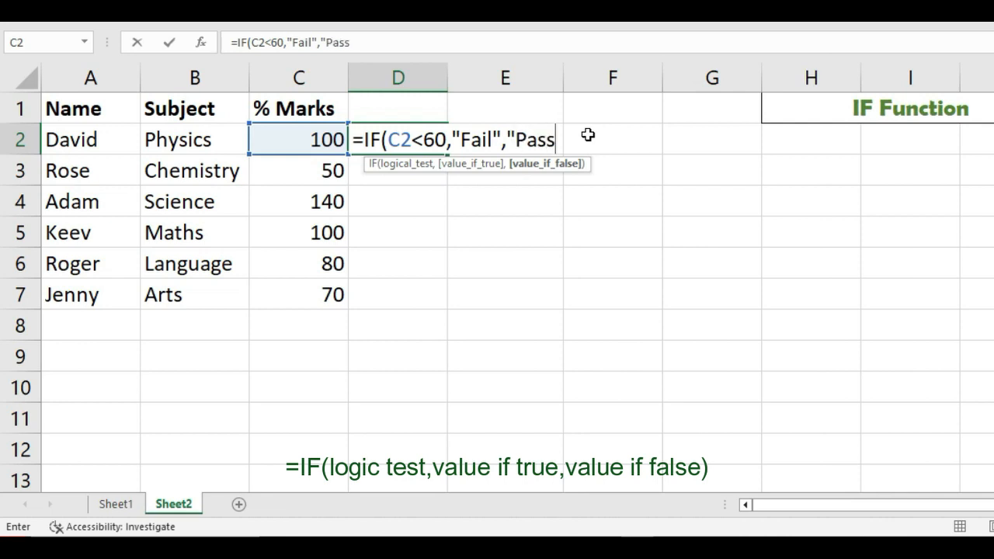
pyautogui.write('")')
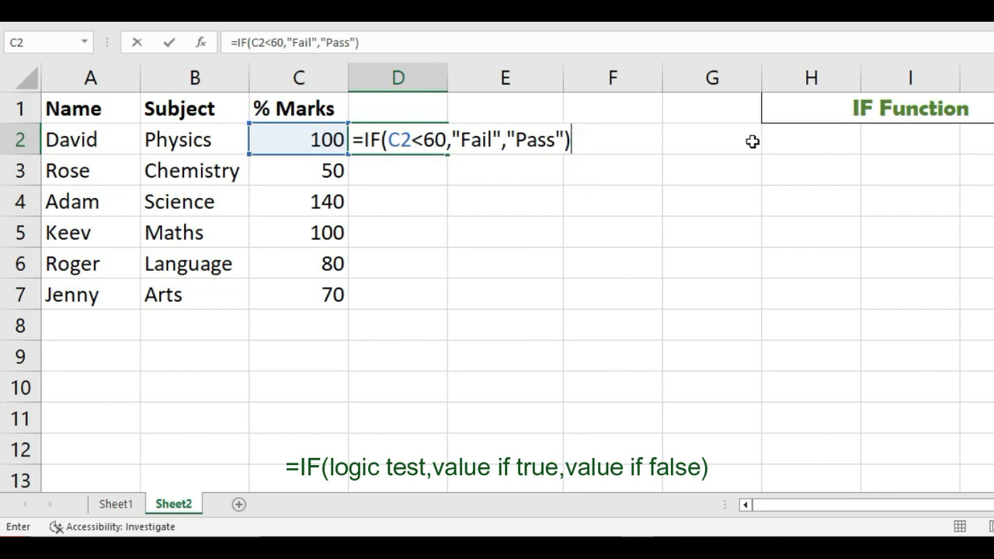
pyautogui.press('Return')
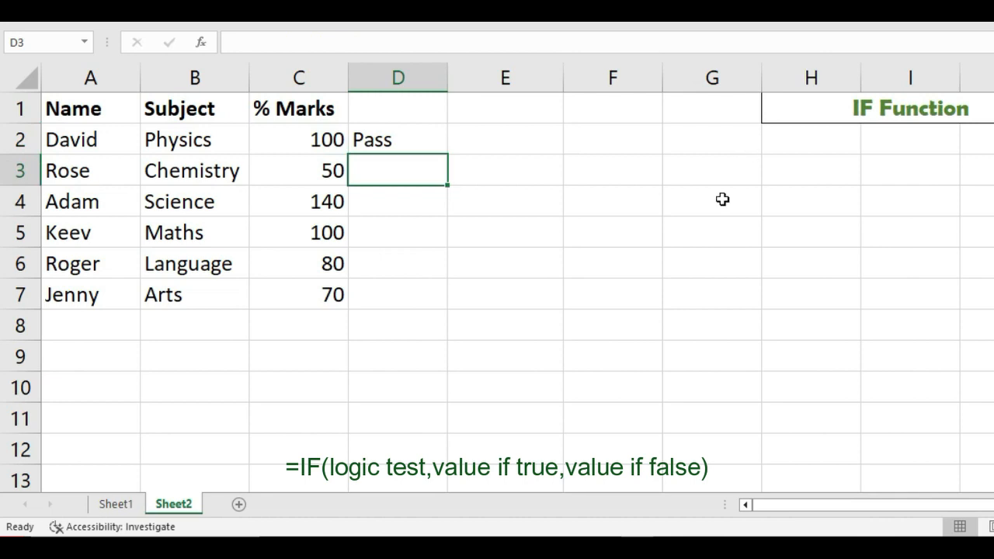
# Step: Fill the pass/fail formula from D2 down through D7 for the remaining students
pyautogui.click(396, 129)
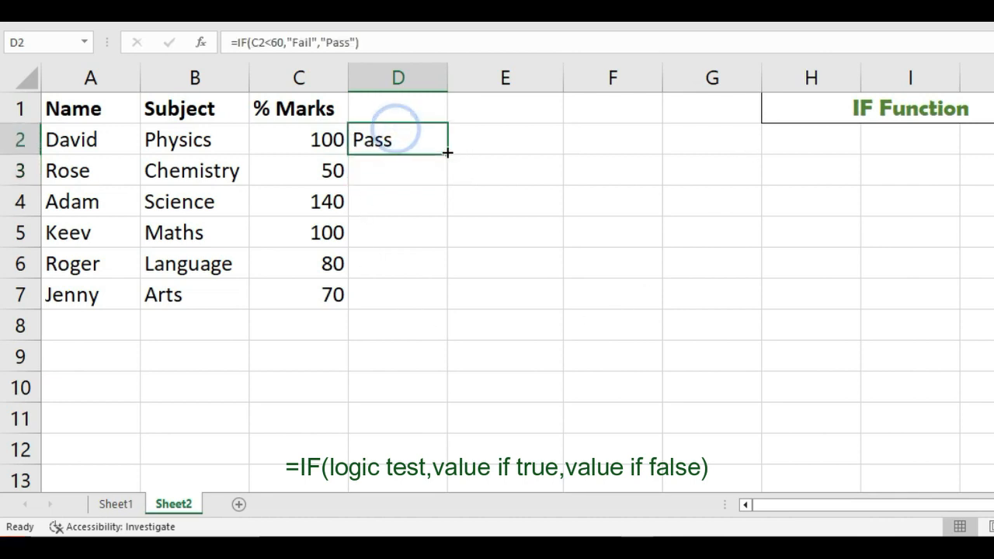
pyautogui.moveTo(448, 155); pyautogui.dragTo(434, 311)
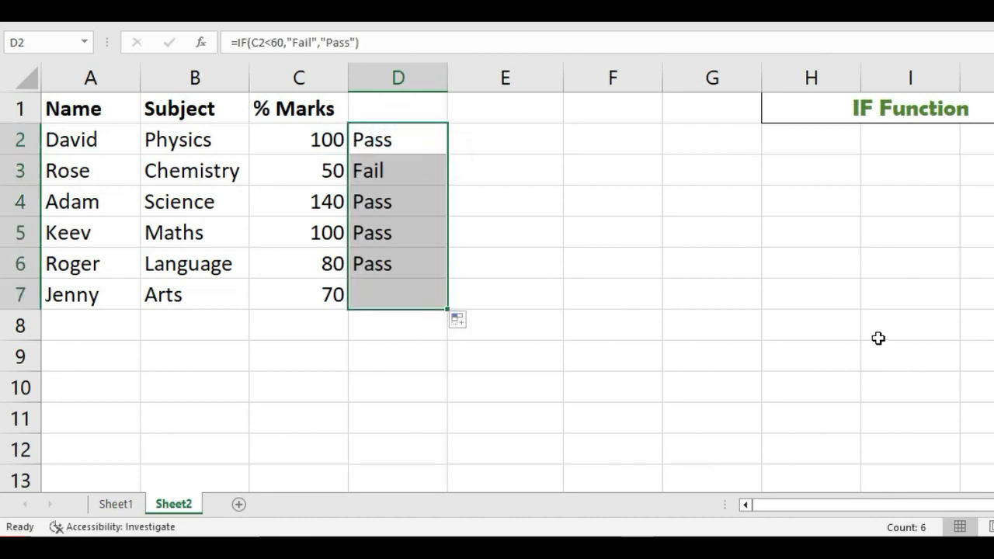
pyautogui.click(636, 284)
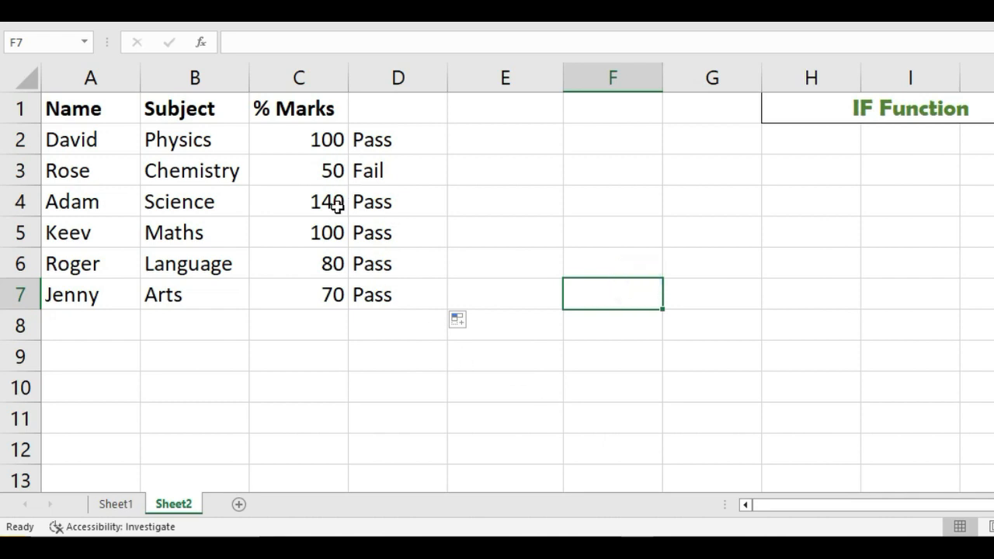
pyautogui.click(313, 170)
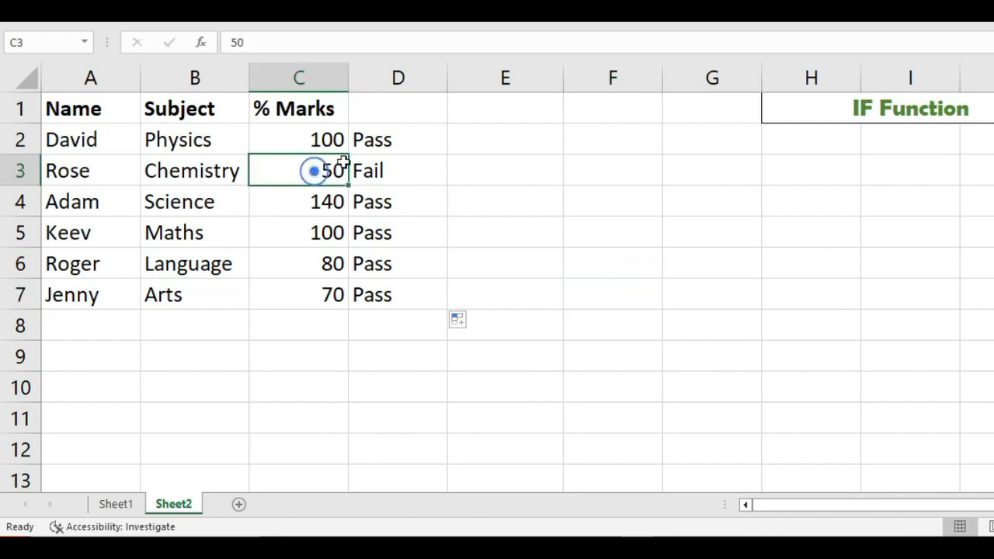
pyautogui.moveTo(342, 161); pyautogui.dragTo(361, 160)
pyautogui.click(327, 140)
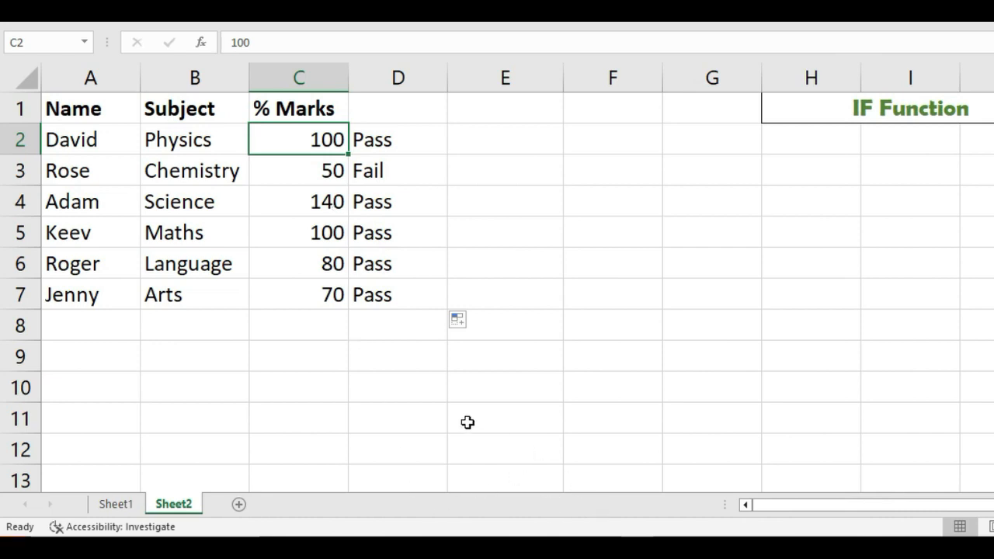
# Step: Change the % Marks value for Language in C6 to 55 and for Chemistry in C3 to 80
pyautogui.click(281, 256)
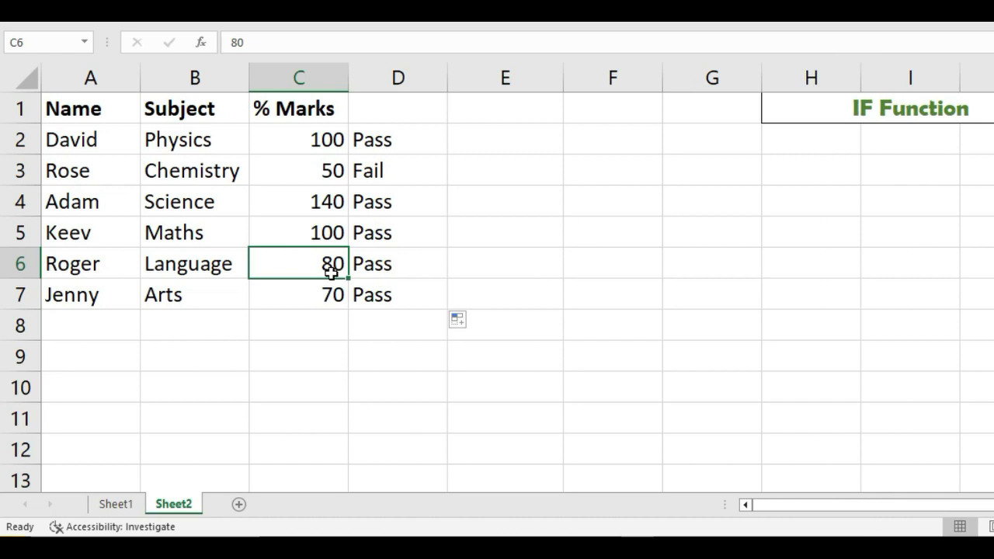
pyautogui.write('55')
pyautogui.click(431, 387)
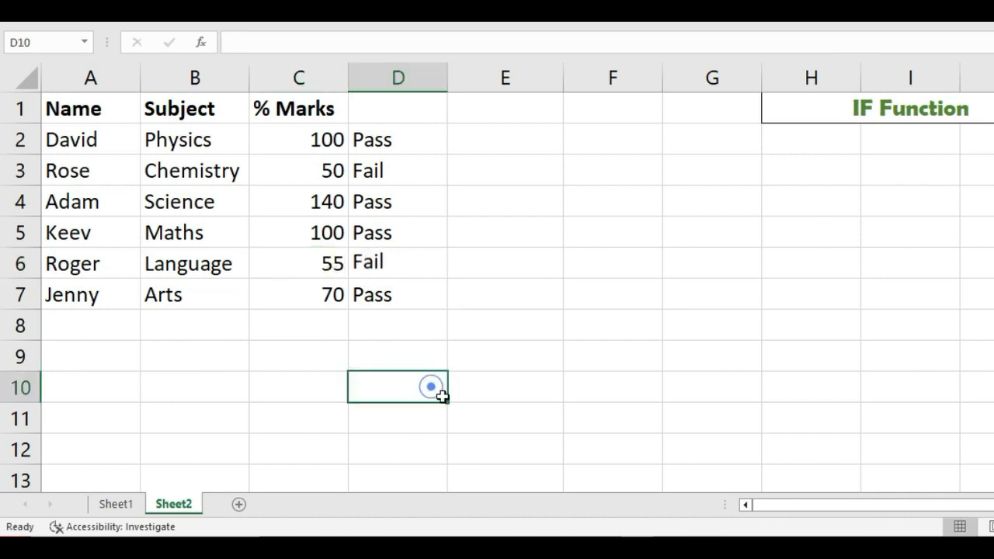
pyautogui.moveTo(333, 261); pyautogui.dragTo(439, 262)
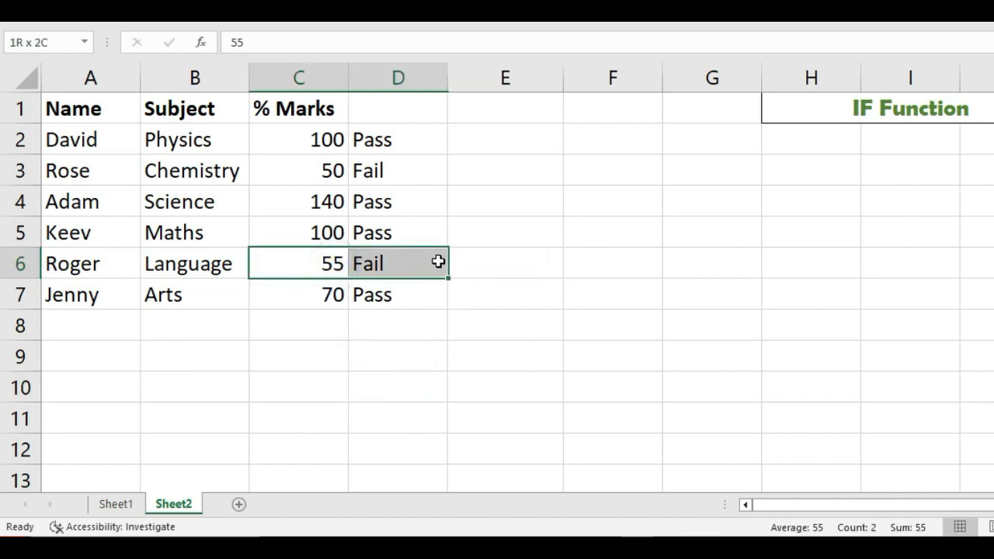
pyautogui.click(326, 171)
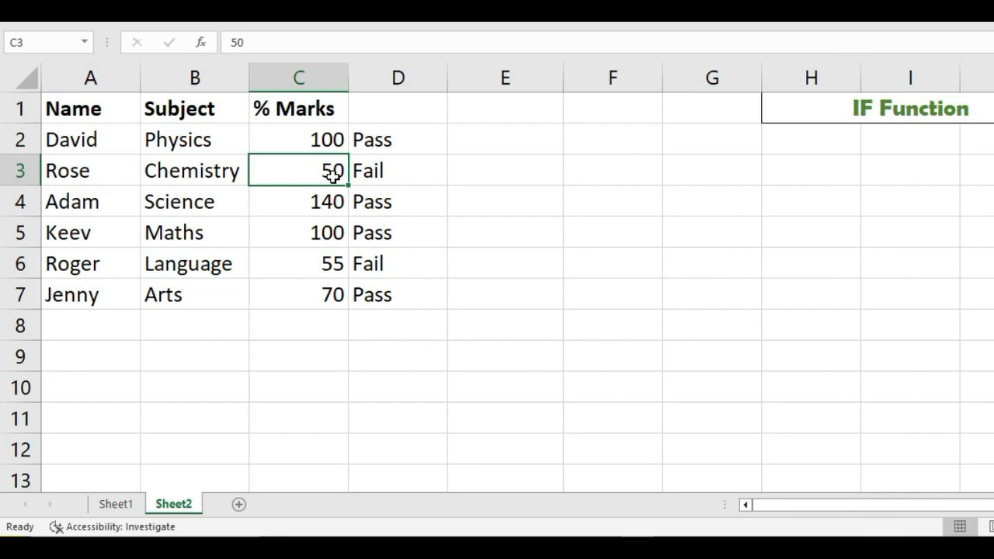
pyautogui.write('80')
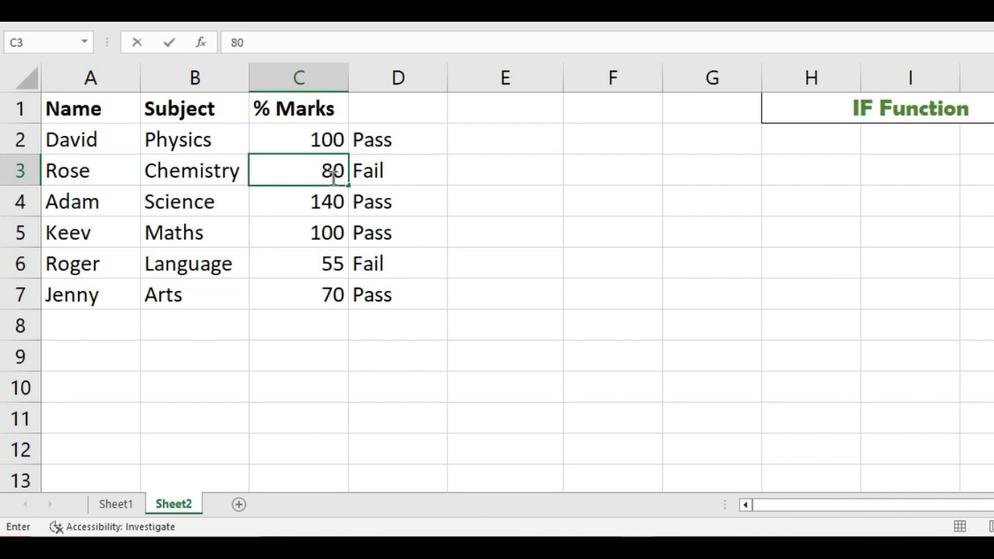
pyautogui.click(492, 385)
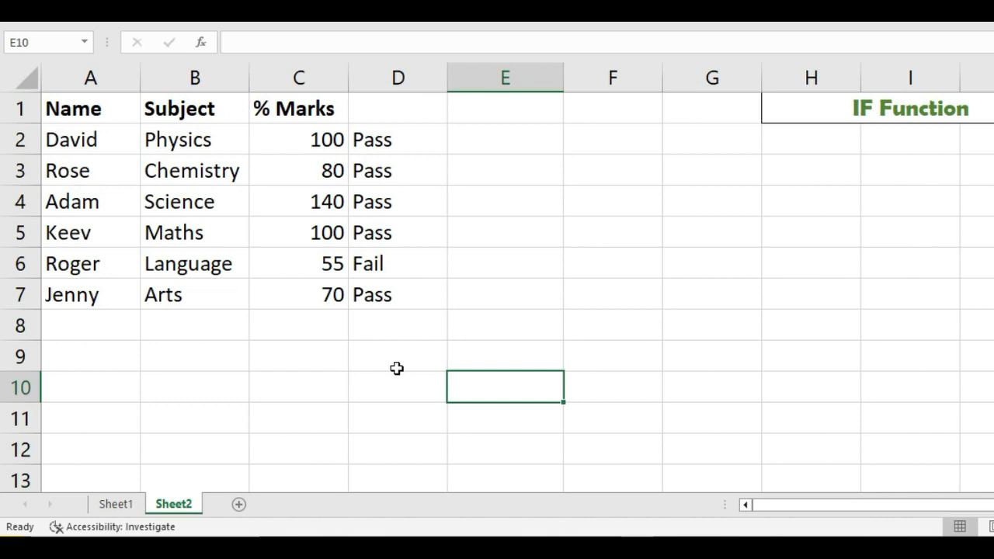
# Step: Enter the formula =IF(B2="Math",100,200) in cell E2 to return a number based on the subject
pyautogui.click(512, 136)
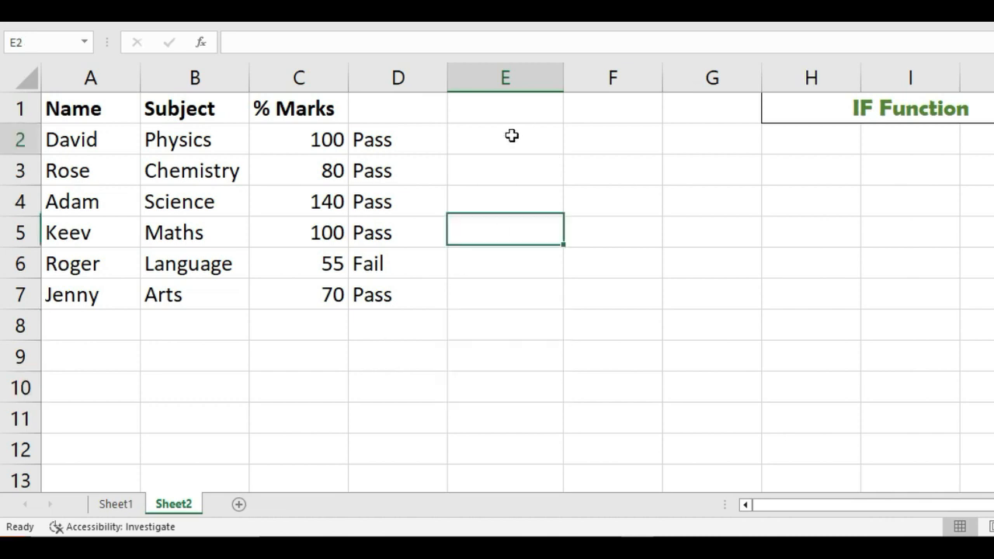
pyautogui.write('=')
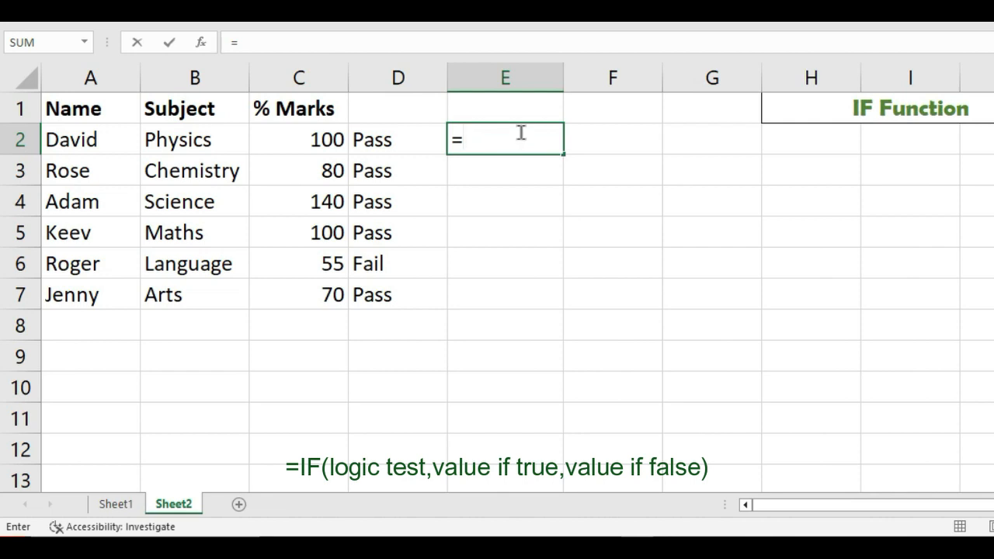
pyautogui.write('IF(')
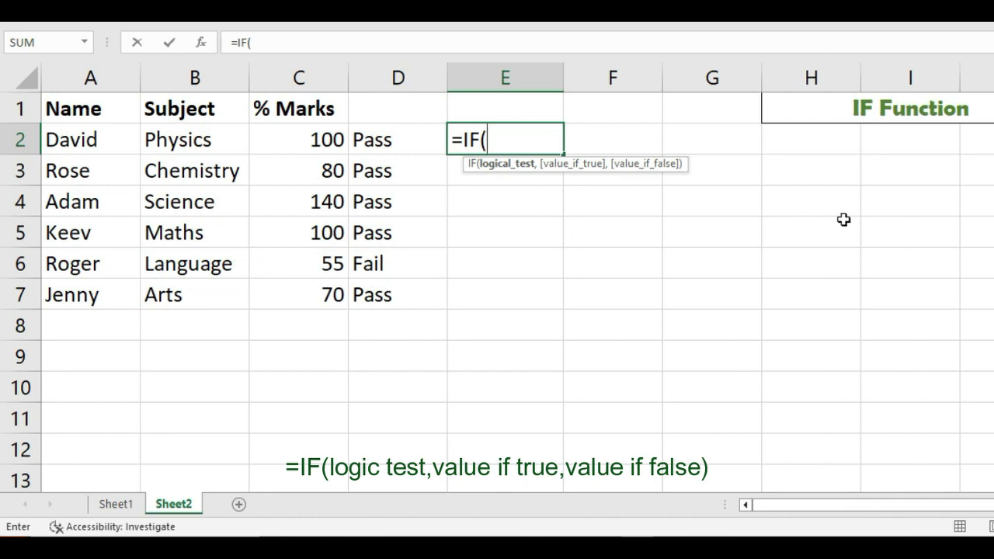
pyautogui.click(172, 138)
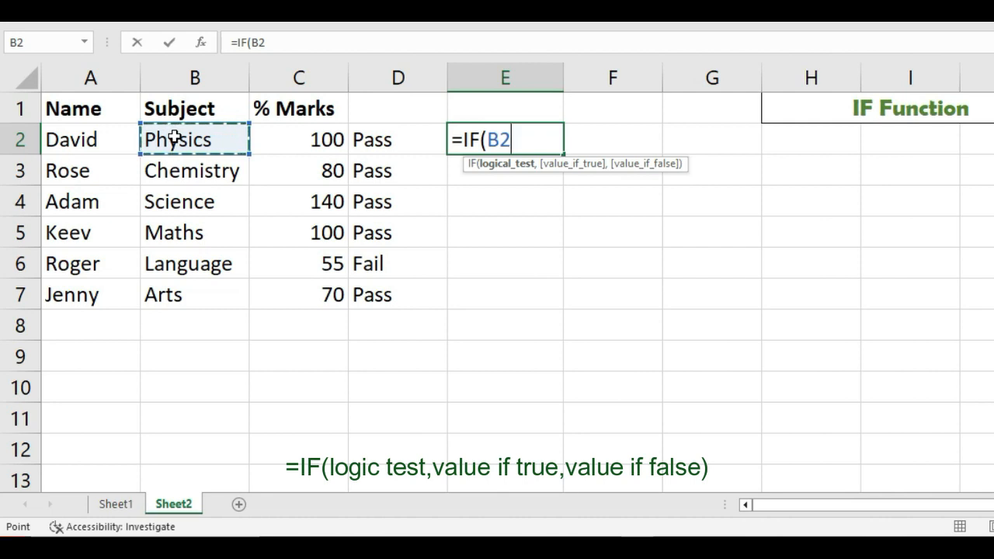
pyautogui.write('=')
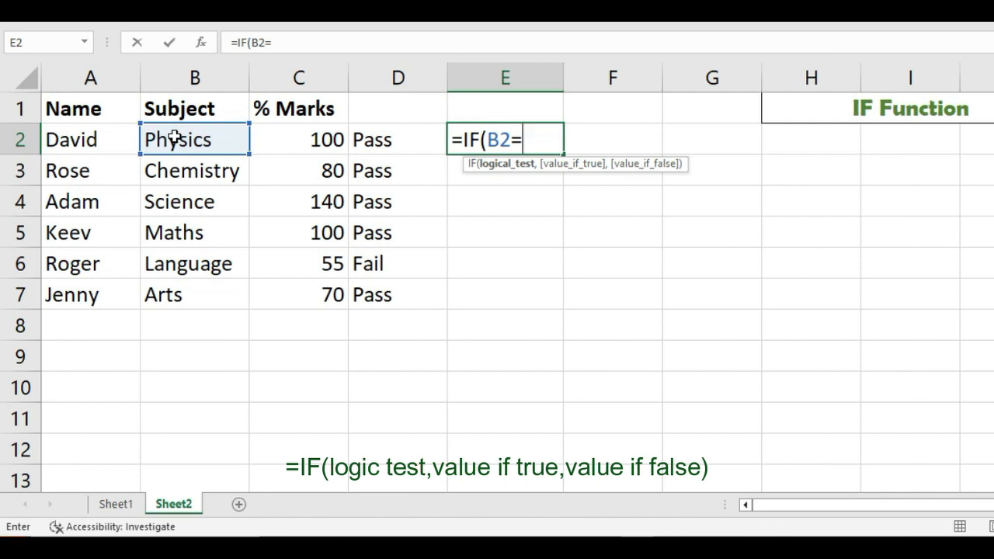
pyautogui.write('"Math')
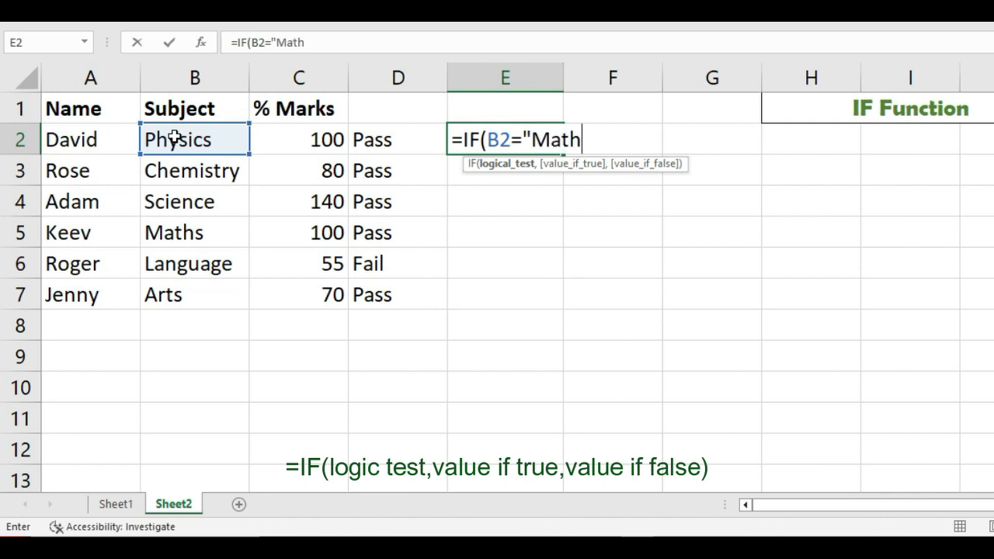
pyautogui.write('",')
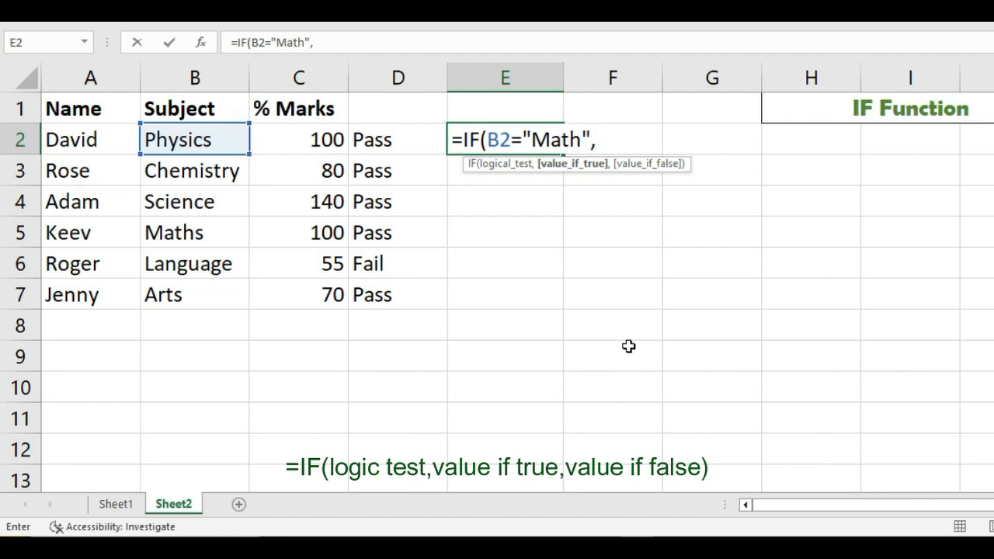
pyautogui.write('100,')
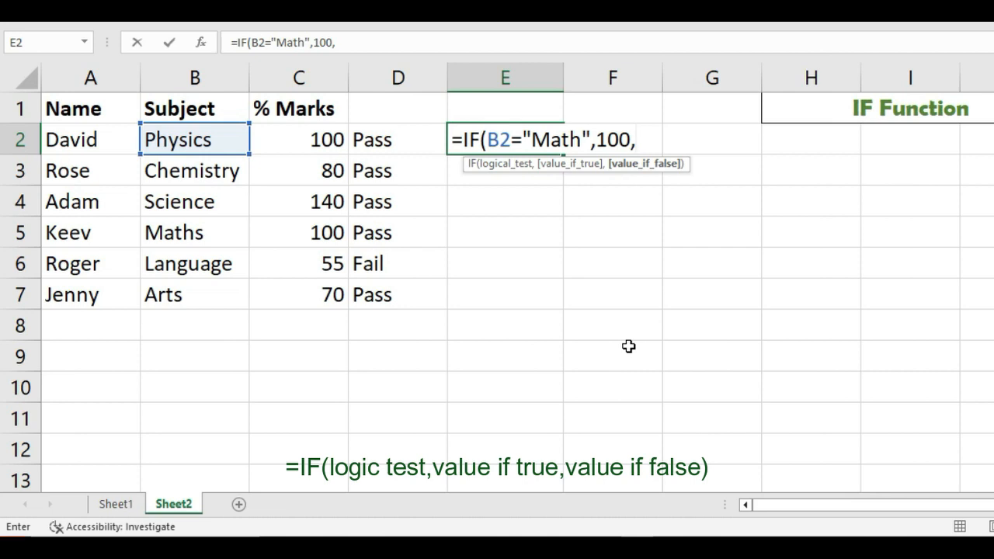
pyautogui.write('200)')
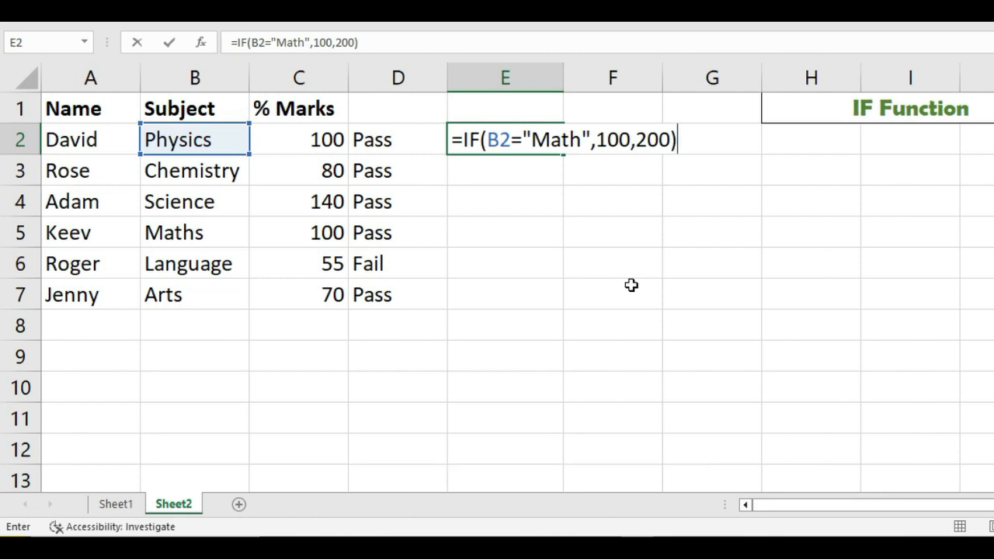
pyautogui.press('Return')
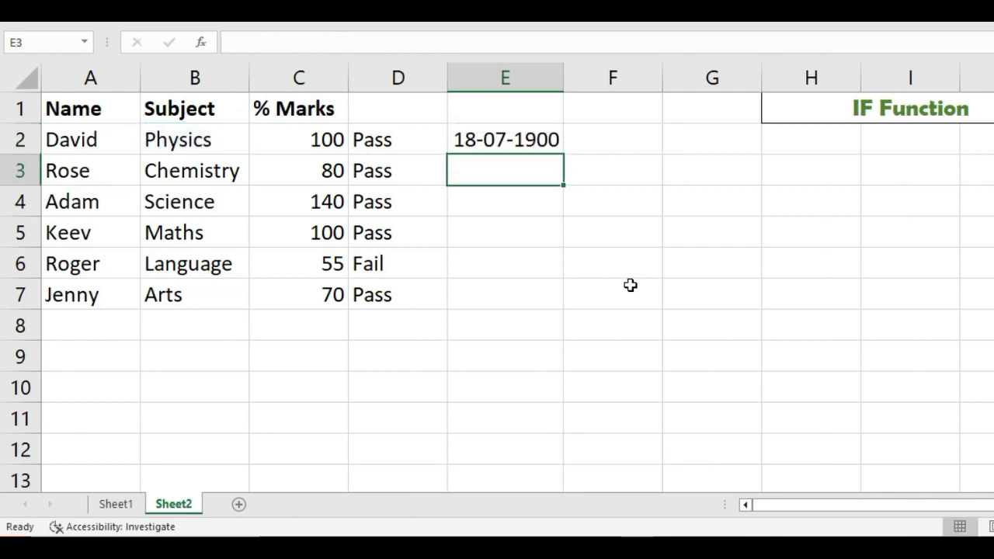
# Step: Change the number format of cell E2 from a date to General
pyautogui.click(522, 137)
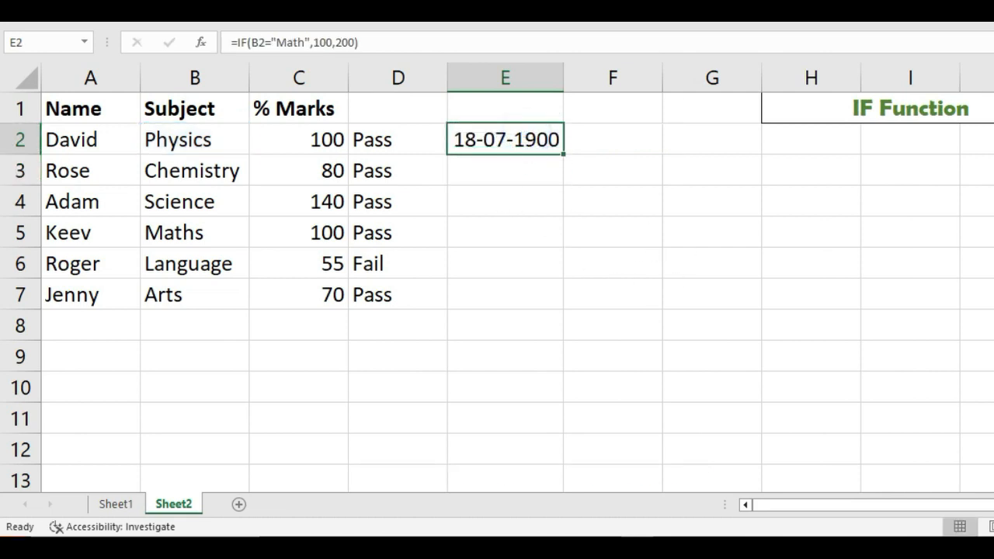
pyautogui.click(658, 1)
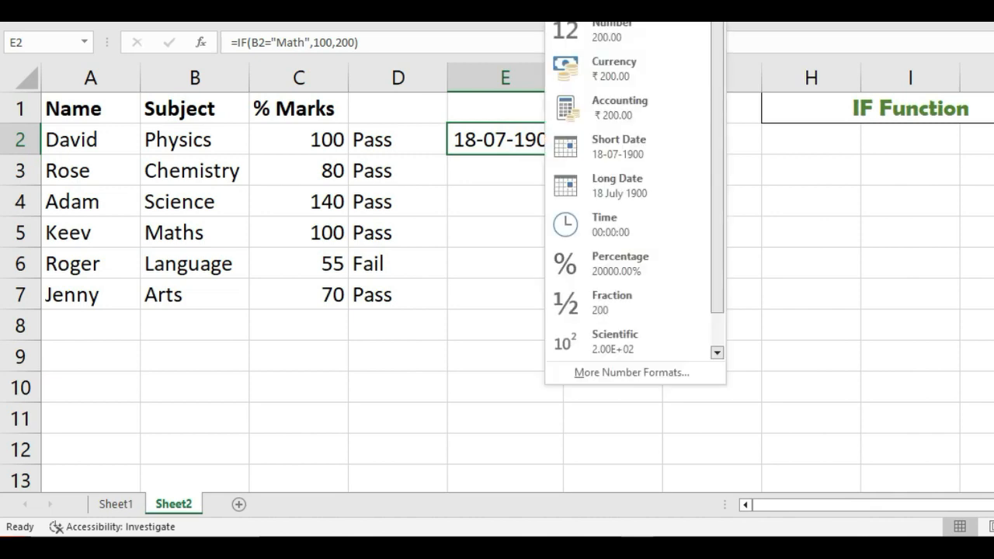
pyautogui.click(614, 1)
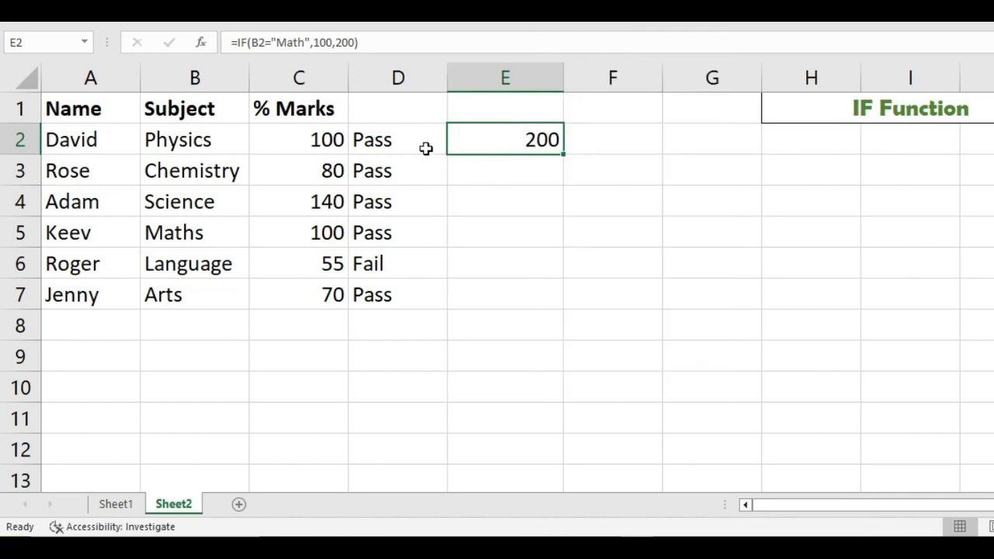
# Step: Review the value-if-true argument in E2's formula and fill the formula down through E7
pyautogui.click(316, 39)
pyautogui.doubleClick(324, 42)
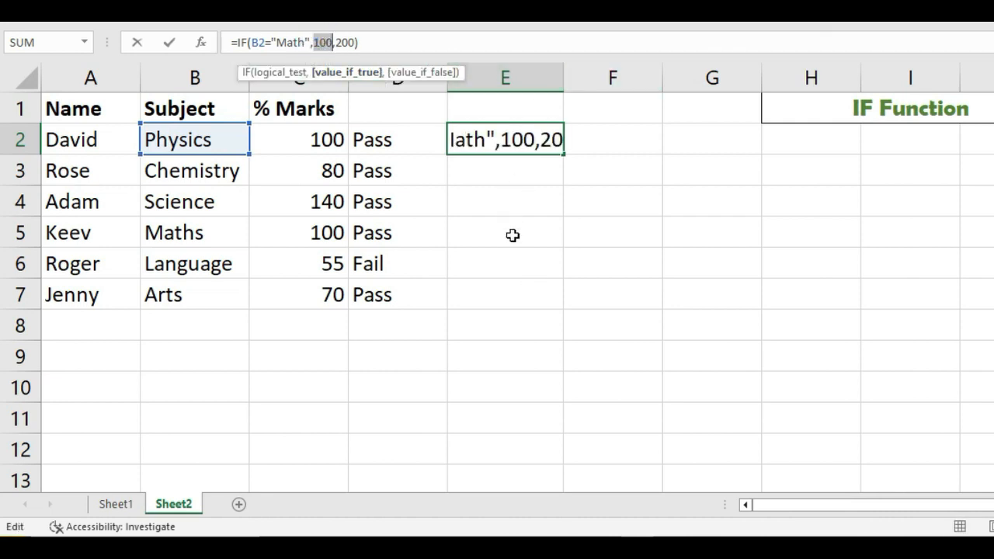
pyautogui.hotkey('ctrl', 'Return')
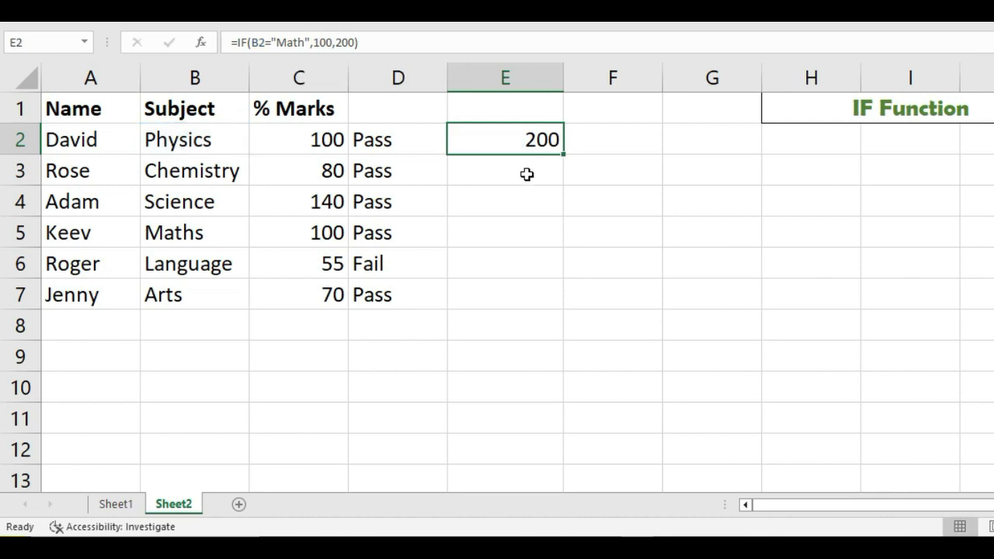
pyautogui.moveTo(564, 153); pyautogui.dragTo(561, 303)
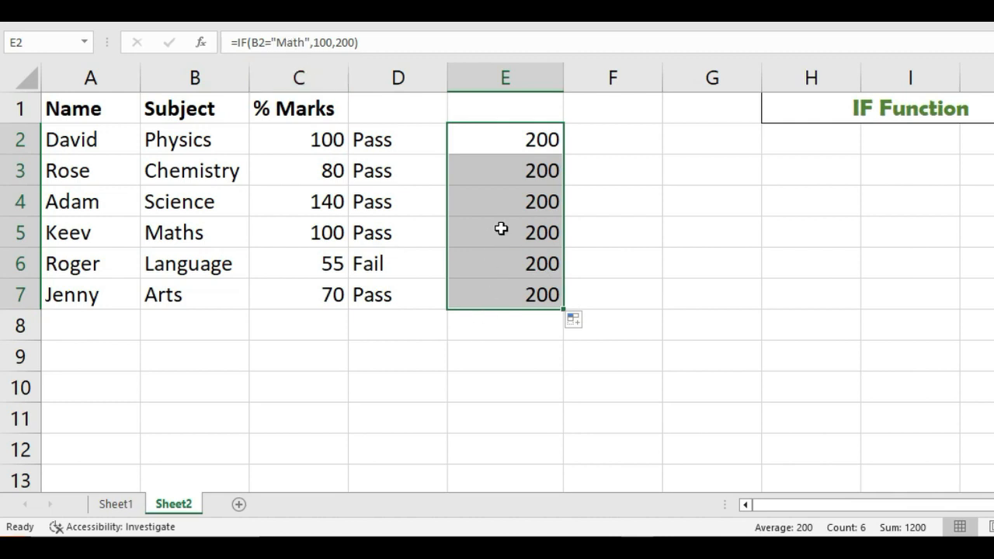
# Step: Correct the subject in E2's IF formula to "Maths" and refill the formula down through E7
pyautogui.click(305, 40)
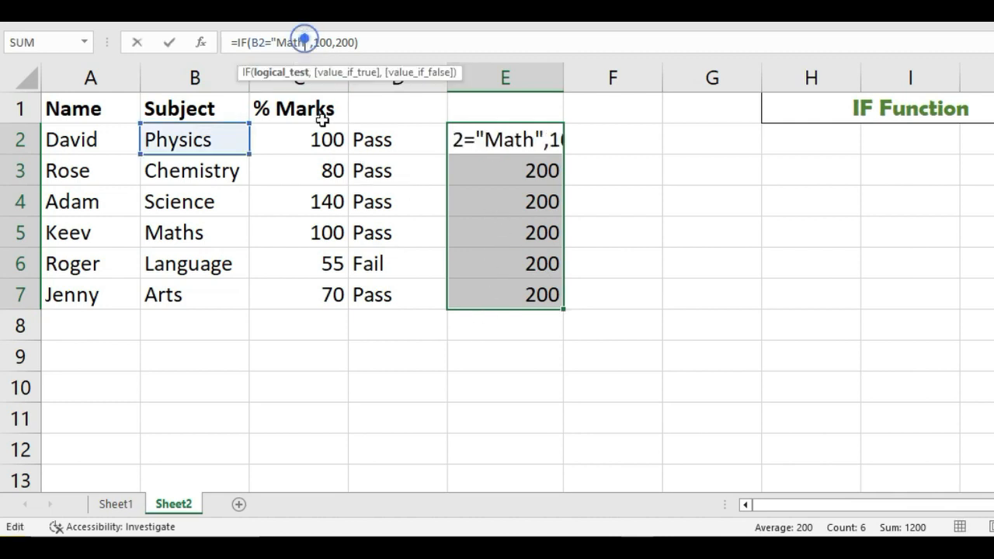
pyautogui.write('s')
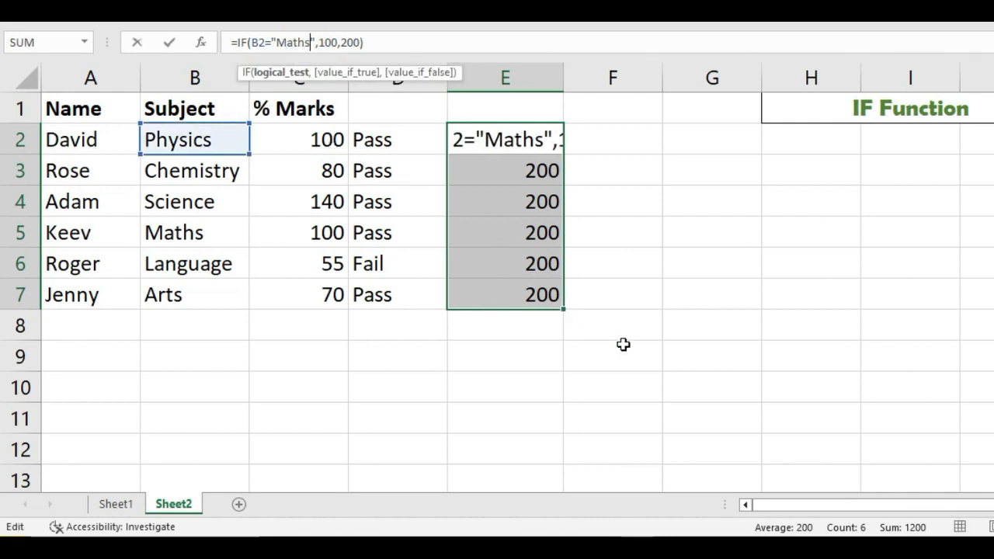
pyautogui.press('Return')
pyautogui.click(540, 140)
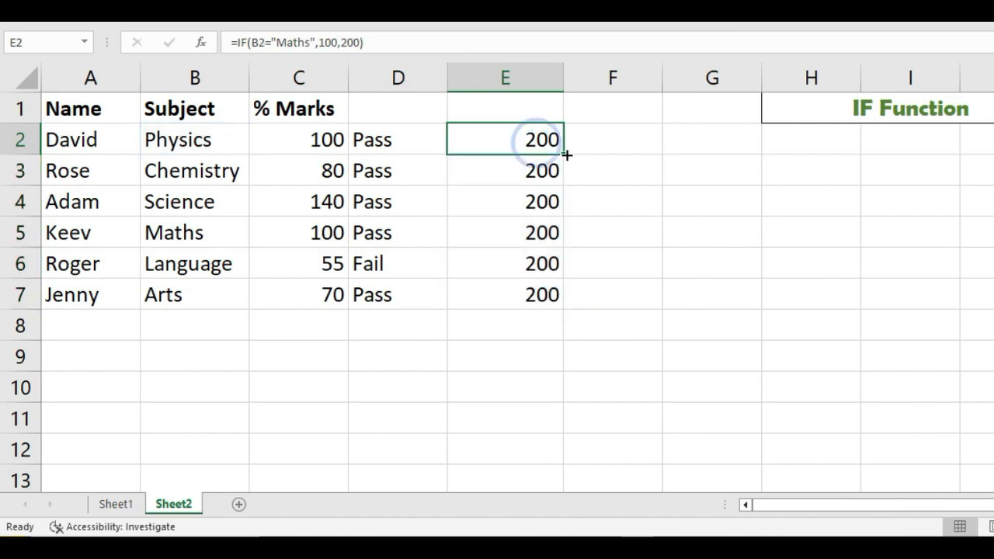
pyautogui.moveTo(567, 155); pyautogui.dragTo(562, 305)
pyautogui.click(590, 312)
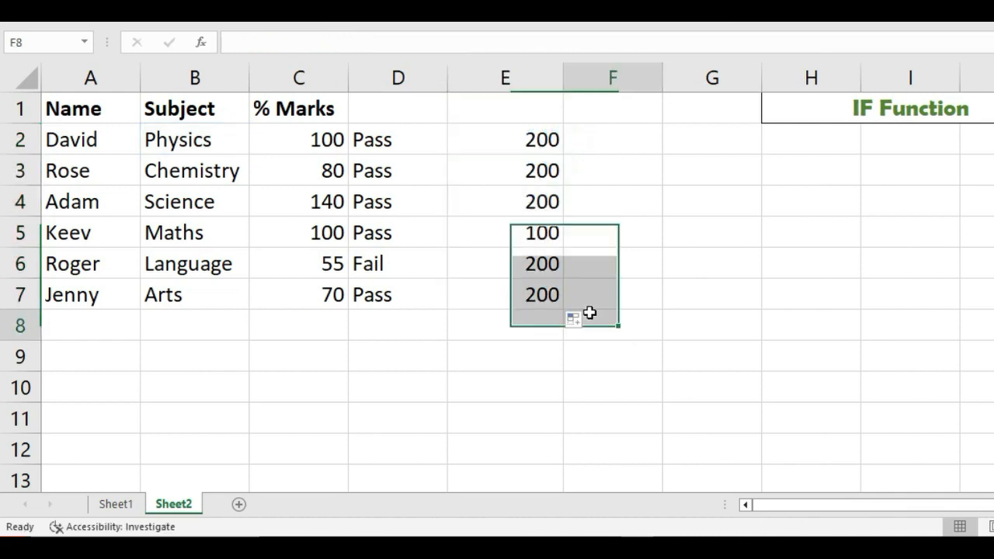
# Step: Change the subject in B6 to Maths and check the returned numbers in E5:E6
pyautogui.click(549, 231)
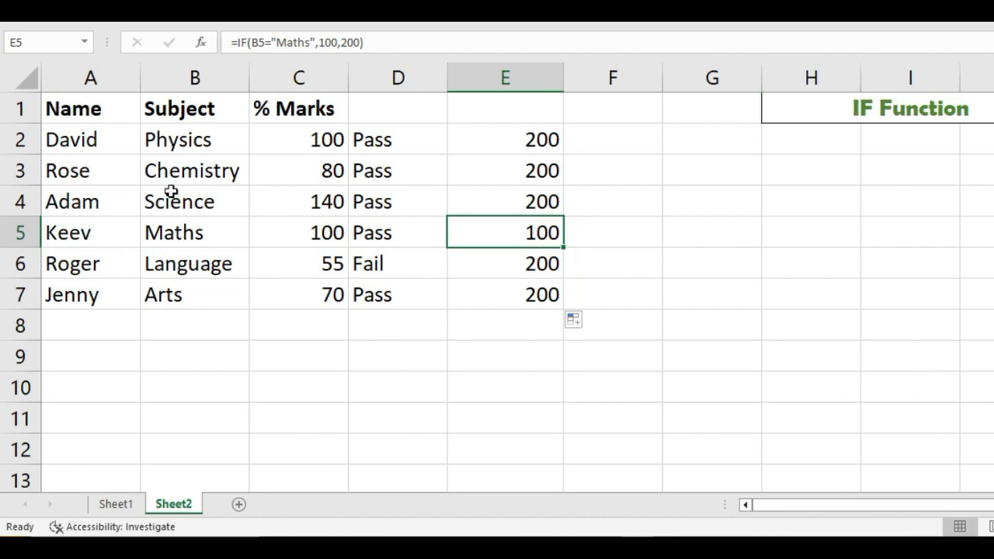
pyautogui.click(193, 263)
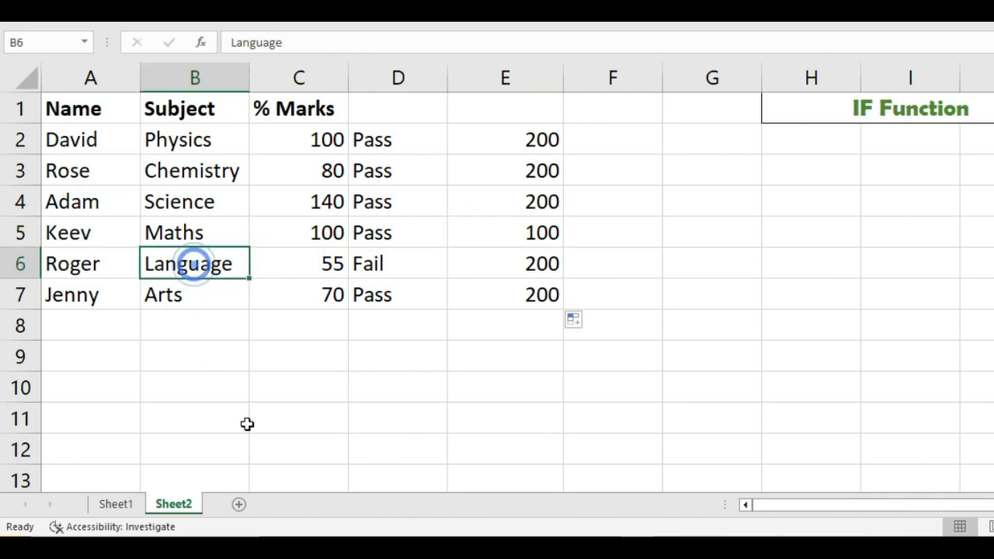
pyautogui.write('m')
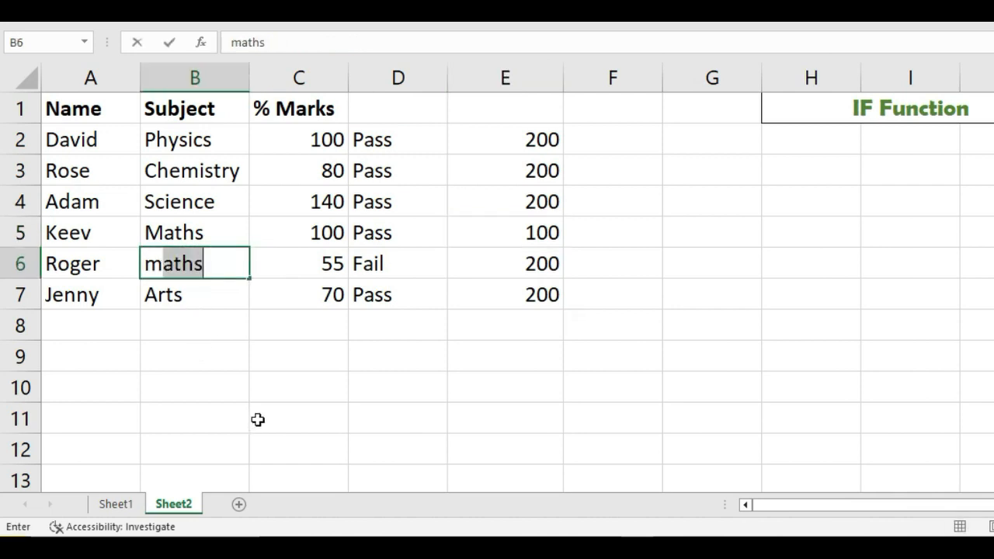
pyautogui.press('Return')
pyautogui.moveTo(509, 224); pyautogui.dragTo(512, 264)
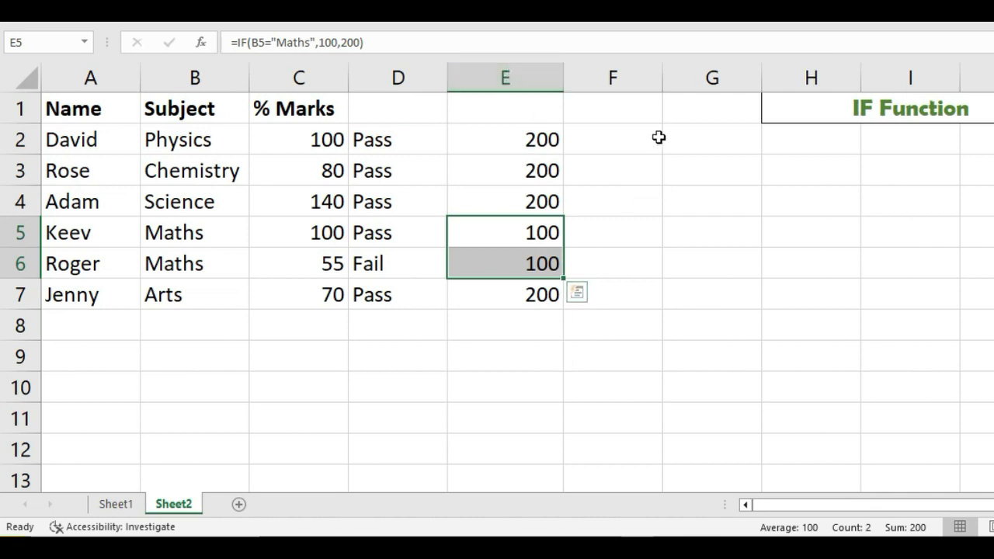
# Step: Start an IF formula in cell F2 whose logical test checks whether A2 equals the student name shown in A4
pyautogui.click(616, 137)
pyautogui.write('=')
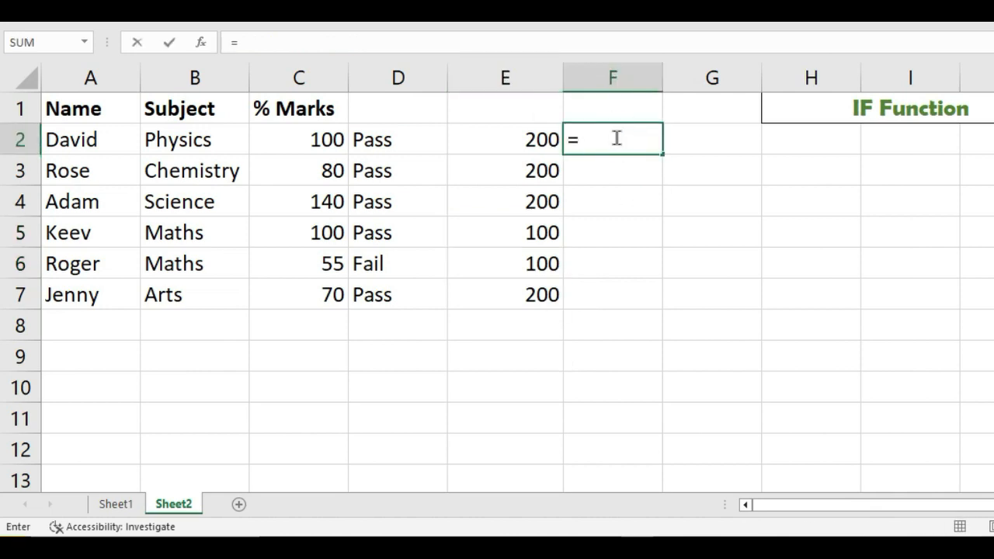
pyautogui.write('IF(')
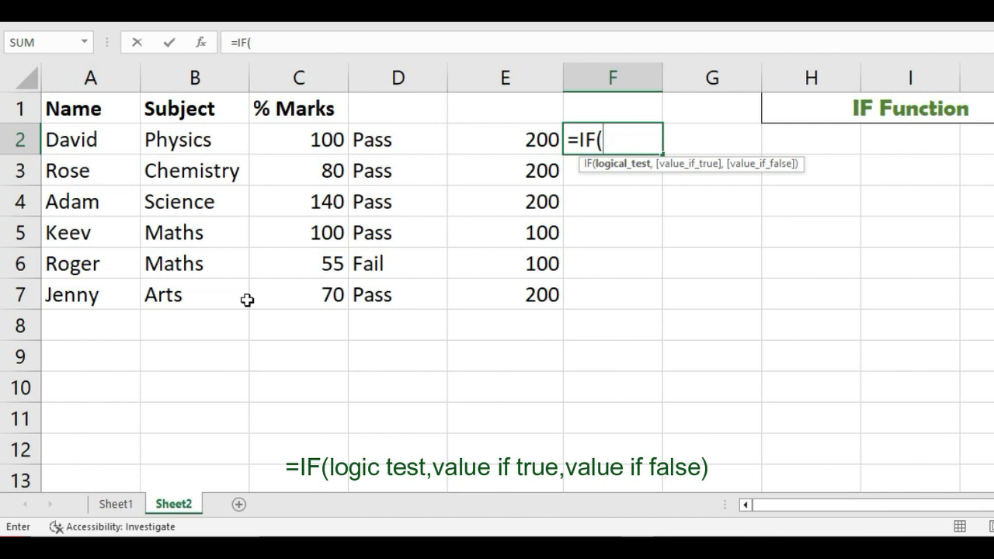
pyautogui.click(85, 140)
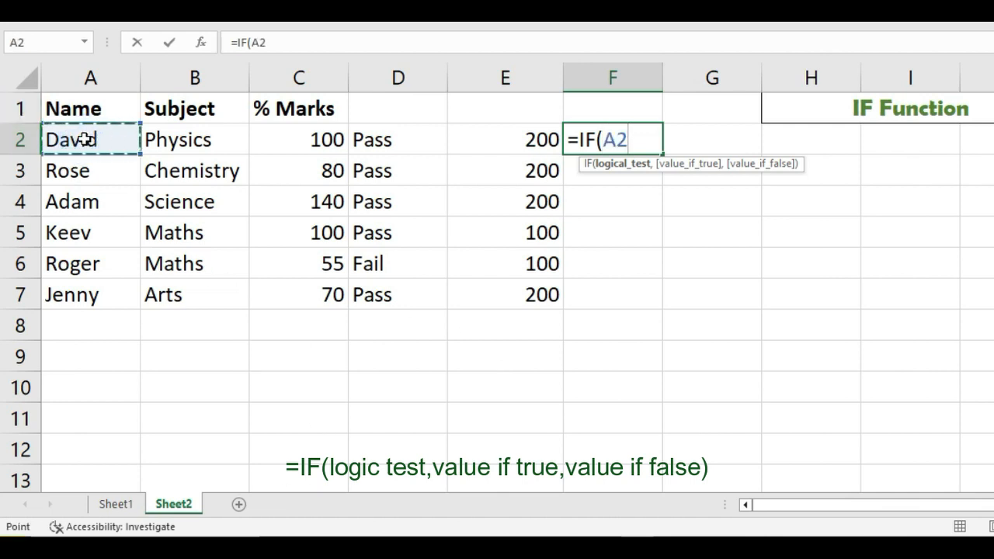
pyautogui.write('=')
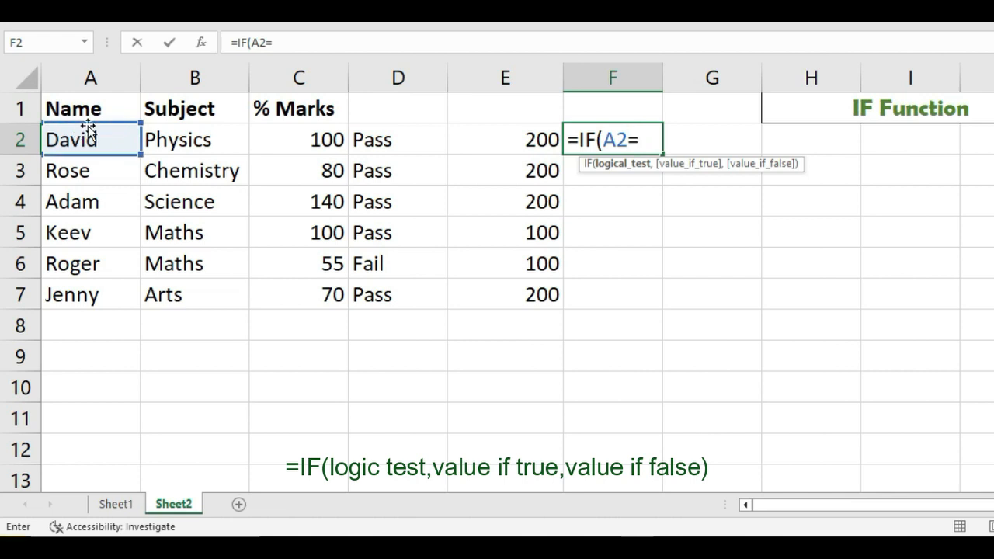
pyautogui.write('"Adam"')
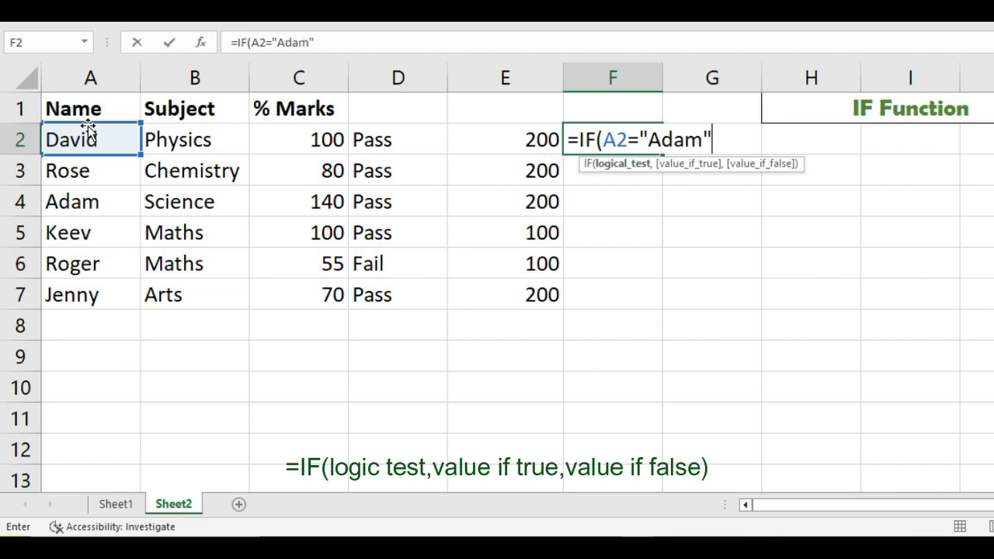
# Step: Complete the IF formula in F2 with TODAY() as the value if true and TODAY()+5 as the value if false
pyautogui.write(',')
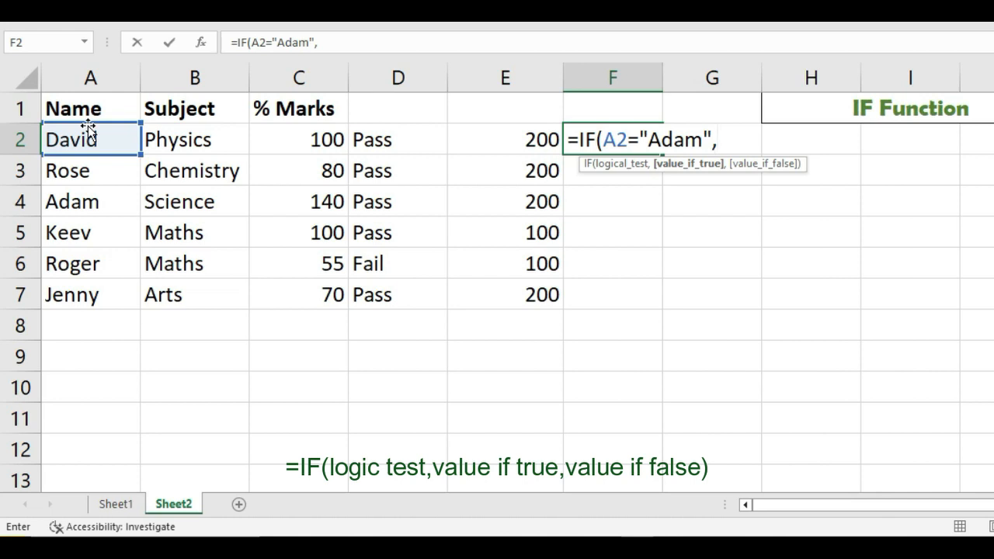
pyautogui.write('Today')
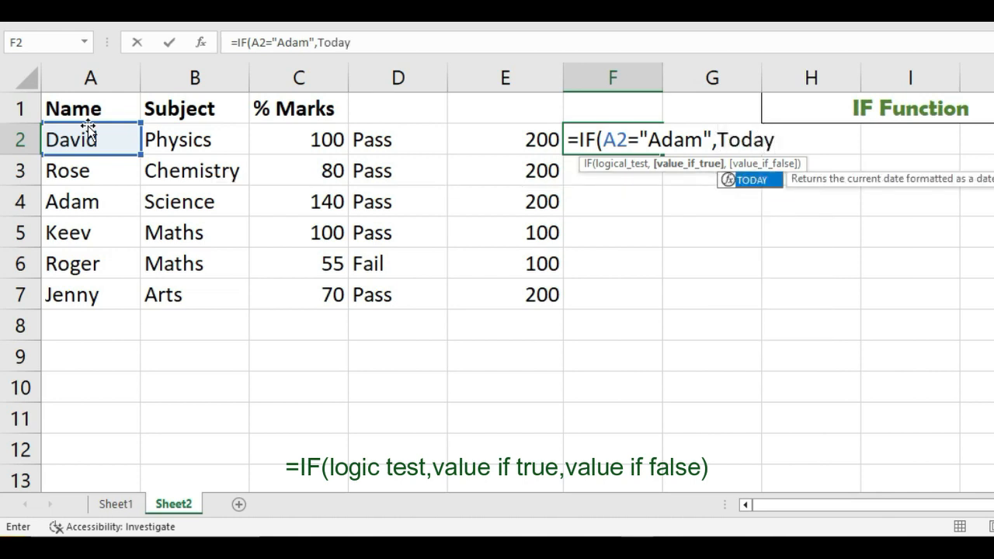
pyautogui.write('(),')
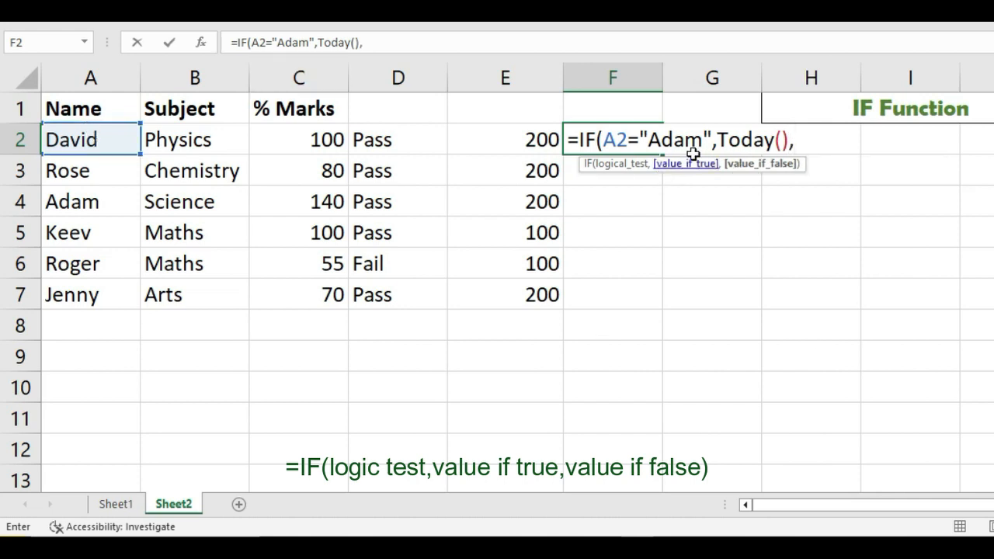
pyautogui.moveTo(710, 137); pyautogui.dragTo(604, 140)
pyautogui.click(801, 141)
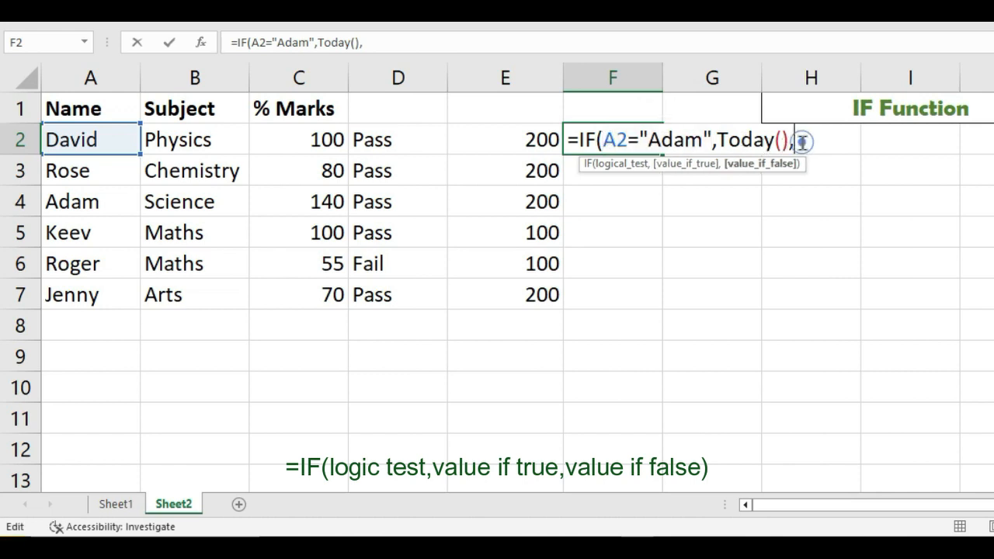
pyautogui.write('Today')
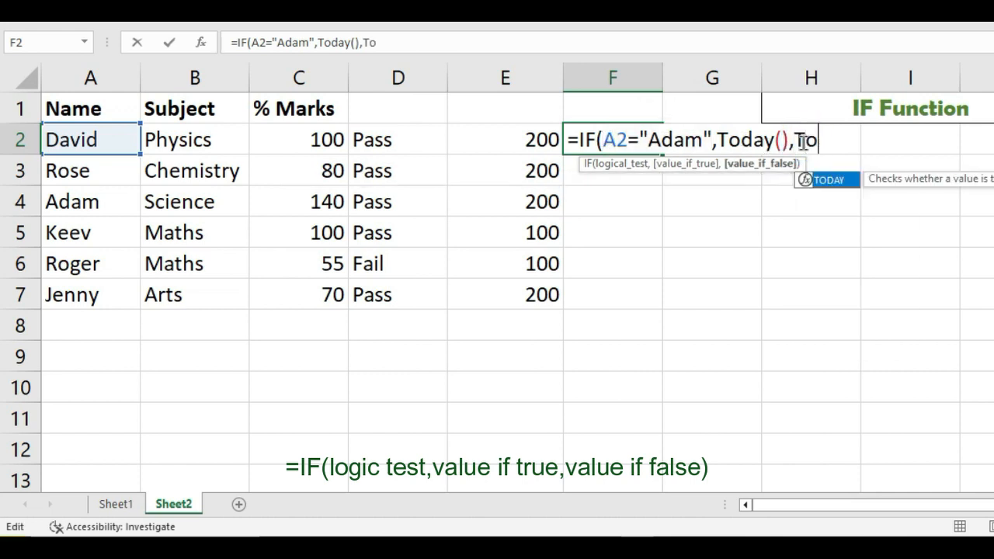
pyautogui.write('()')
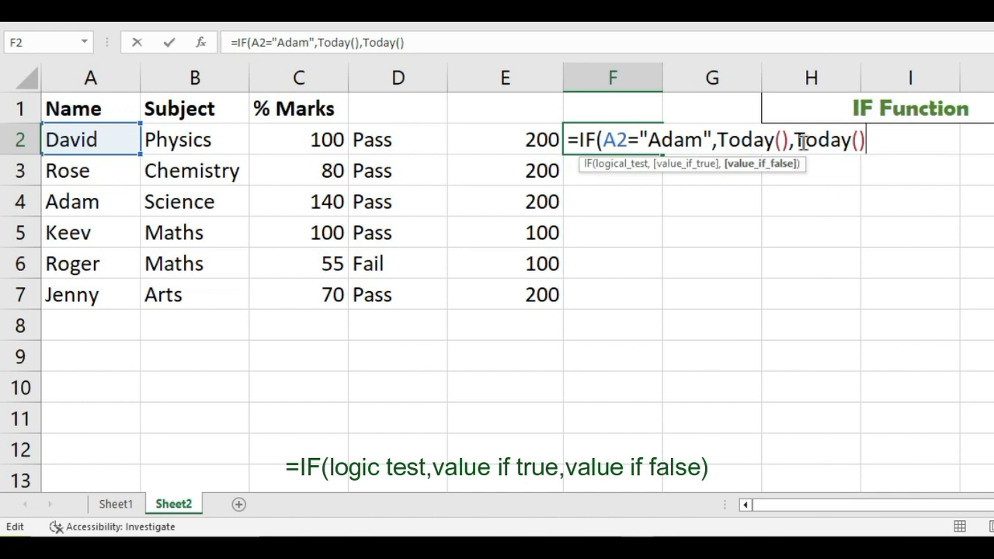
pyautogui.write('=')
pyautogui.press('BackSpace')
pyautogui.write('+5)')
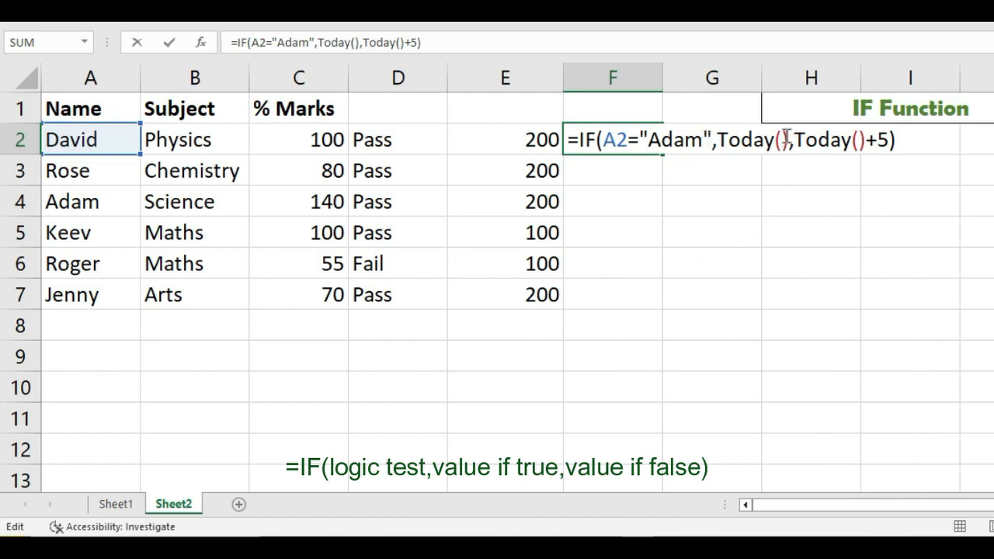
pyautogui.moveTo(785, 134); pyautogui.dragTo(753, 134)
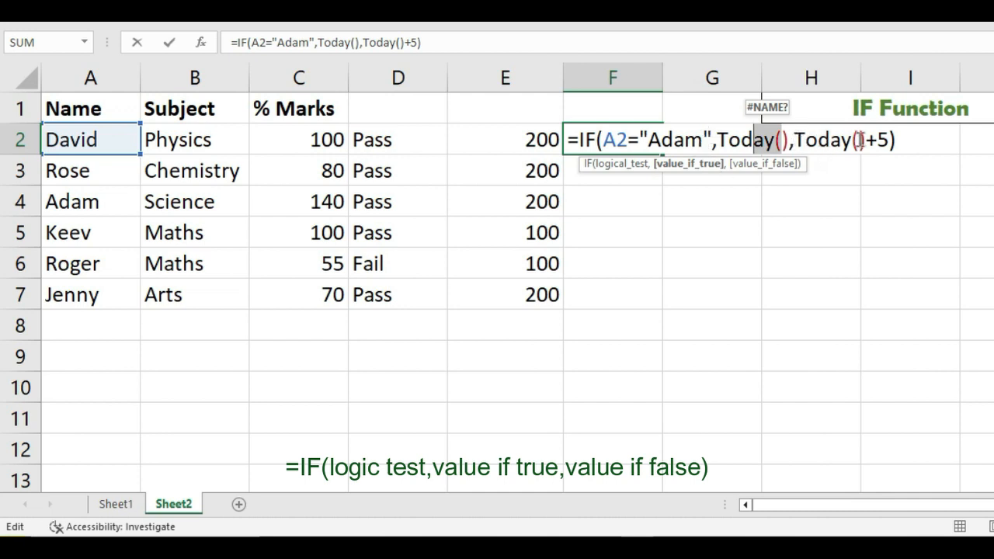
pyautogui.press('Return')
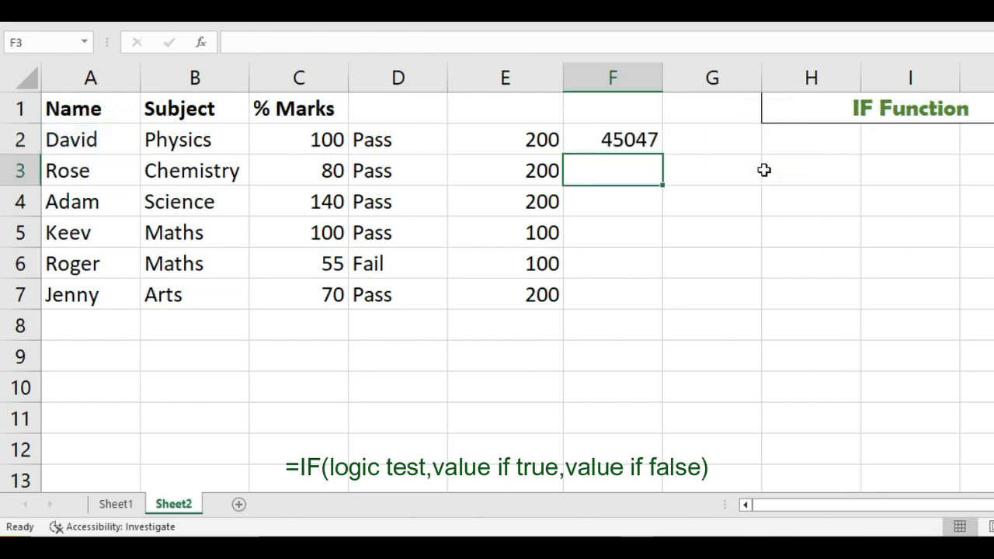
# Step: Format the result in cell F2 as a Short Date
pyautogui.click(654, 138)
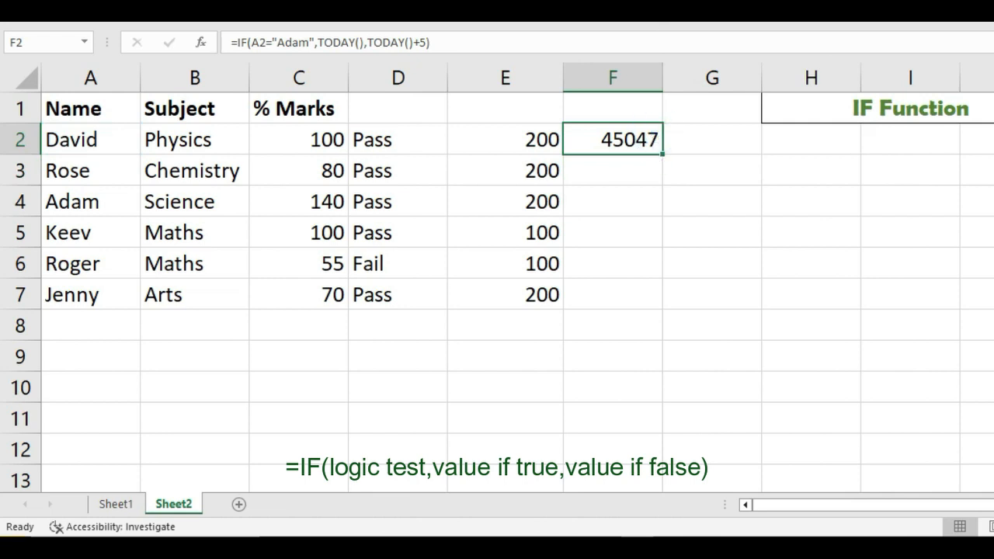
pyautogui.click(658, 8)
pyautogui.click(632, 142)
pyautogui.click(722, 293)
# Step: Fill the date formula from F2 down through F7 and check the date in F4 against the name in A4
pyautogui.click(649, 135)
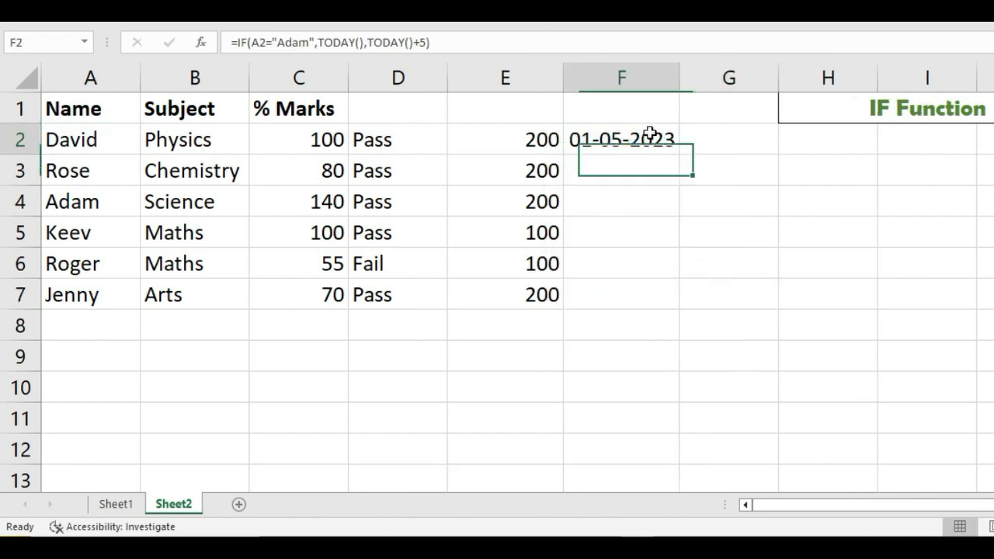
pyautogui.moveTo(676, 155); pyautogui.dragTo(650, 310)
pyautogui.click(743, 379)
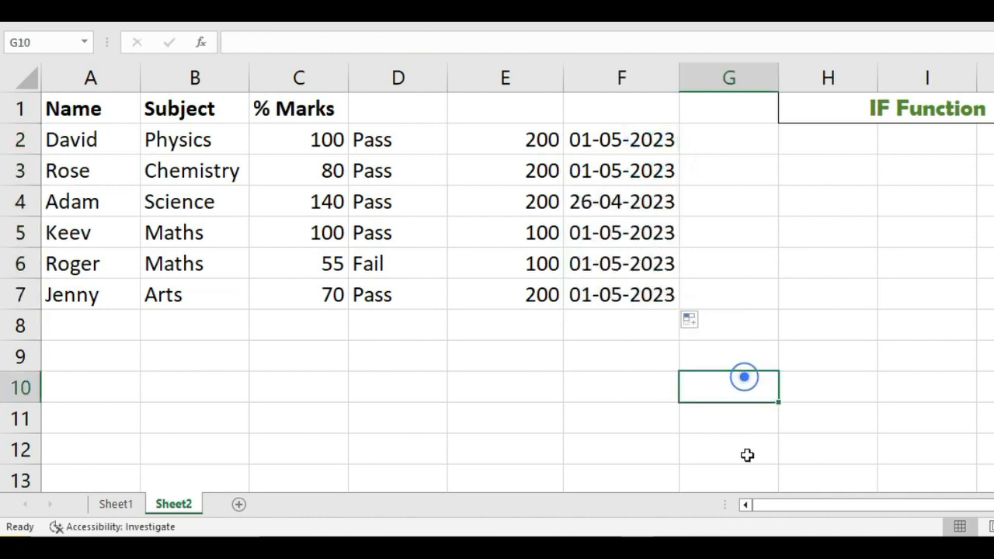
pyautogui.click(615, 203)
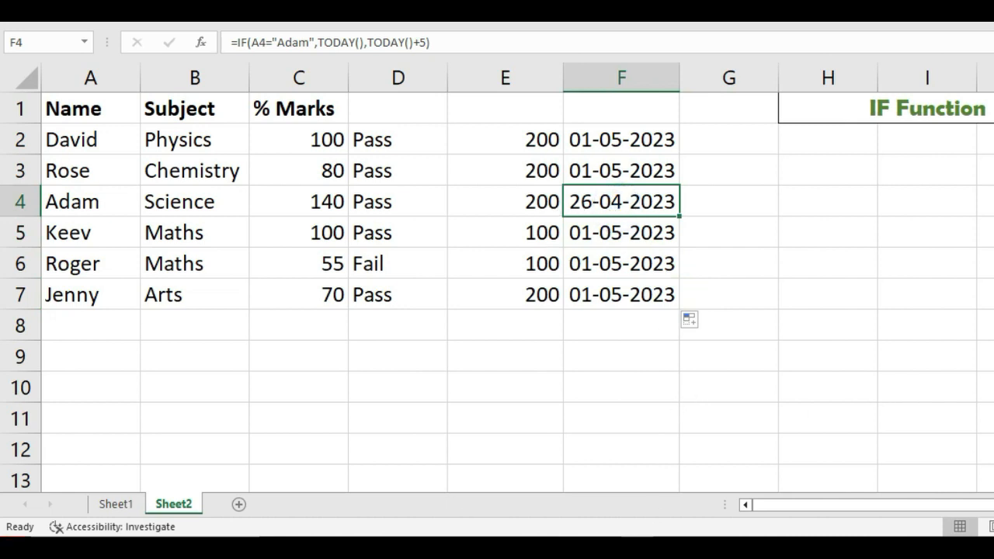
pyautogui.click(81, 202)
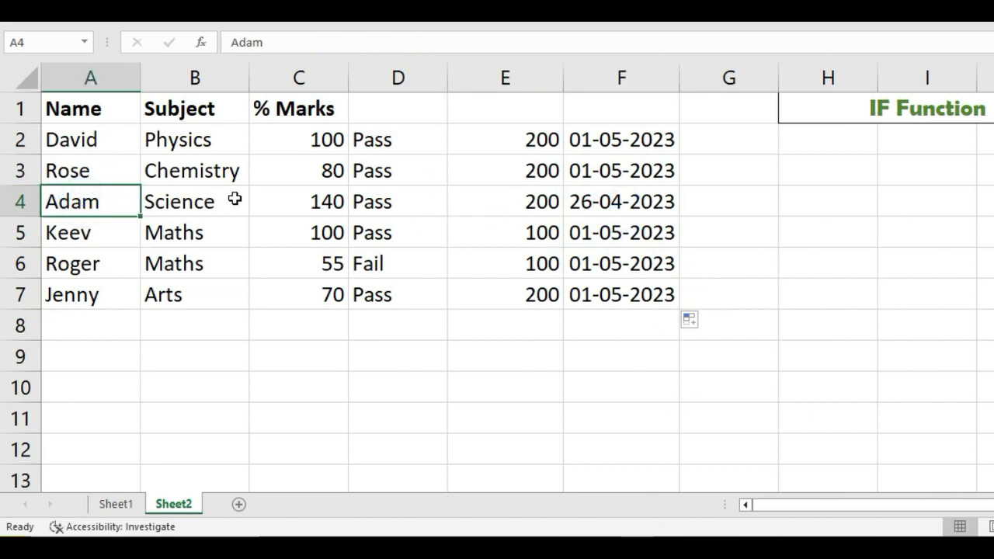
pyautogui.click(619, 203)
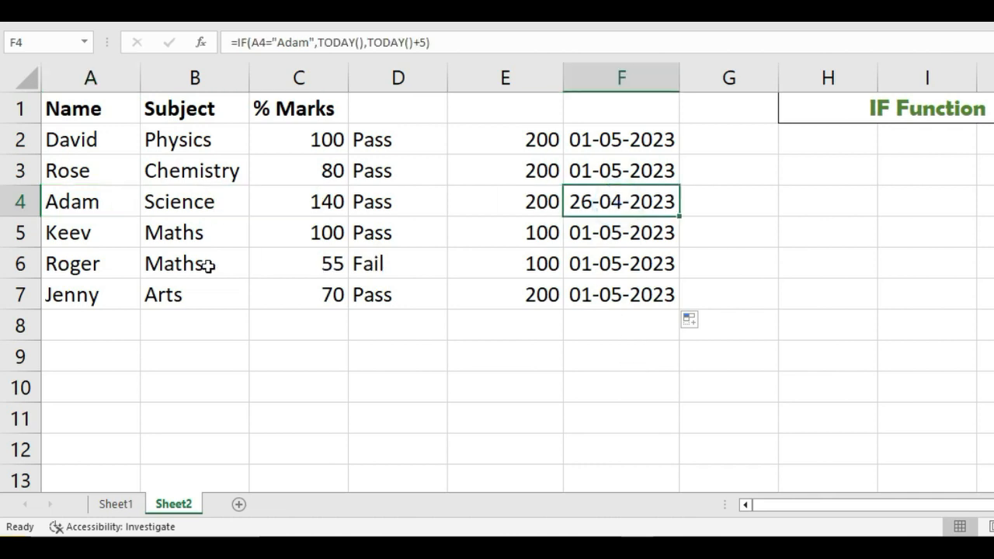
pyautogui.click(81, 204)
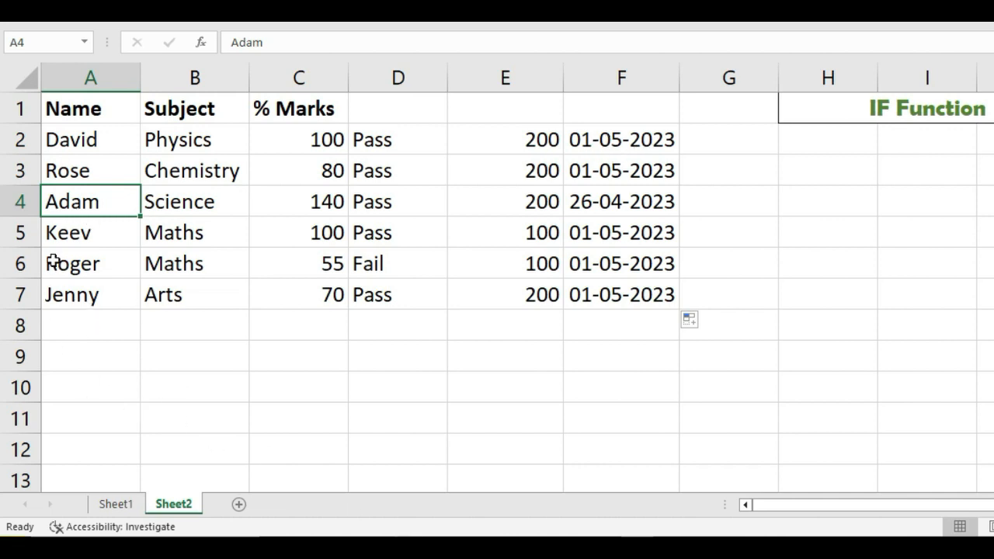
# Step: Copy the student name from A4 into A2, fill it down through A7, and review the dates in F2:F7
pyautogui.hotkey('ctrl', 'c')
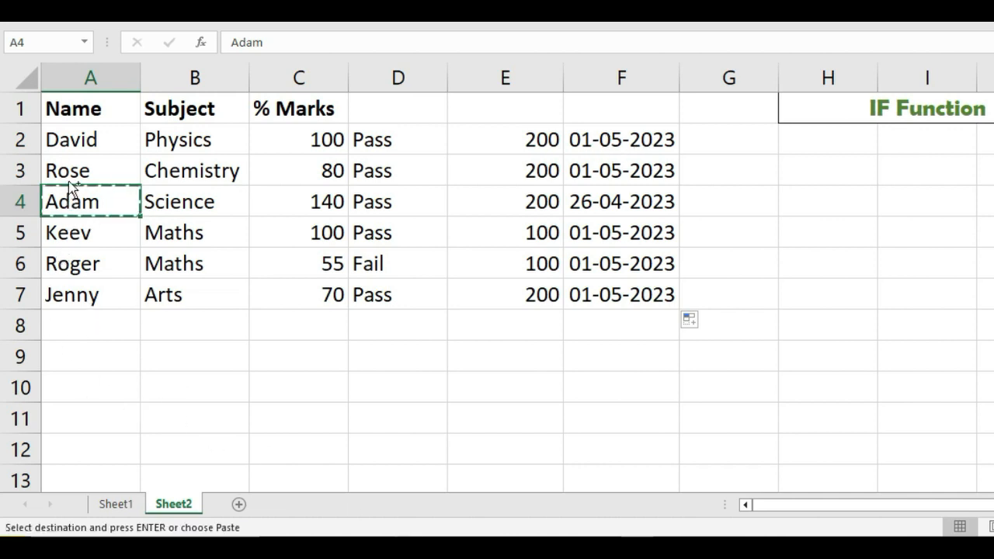
pyautogui.click(73, 159)
pyautogui.click(94, 126)
pyautogui.hotkey('ctrl', 'v')
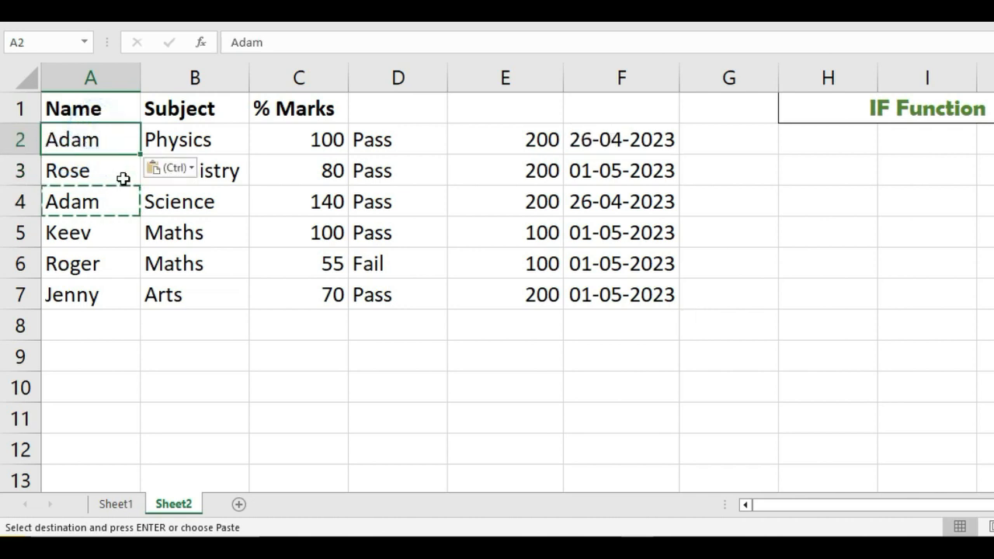
pyautogui.moveTo(139, 157); pyautogui.dragTo(89, 310)
pyautogui.click(285, 377)
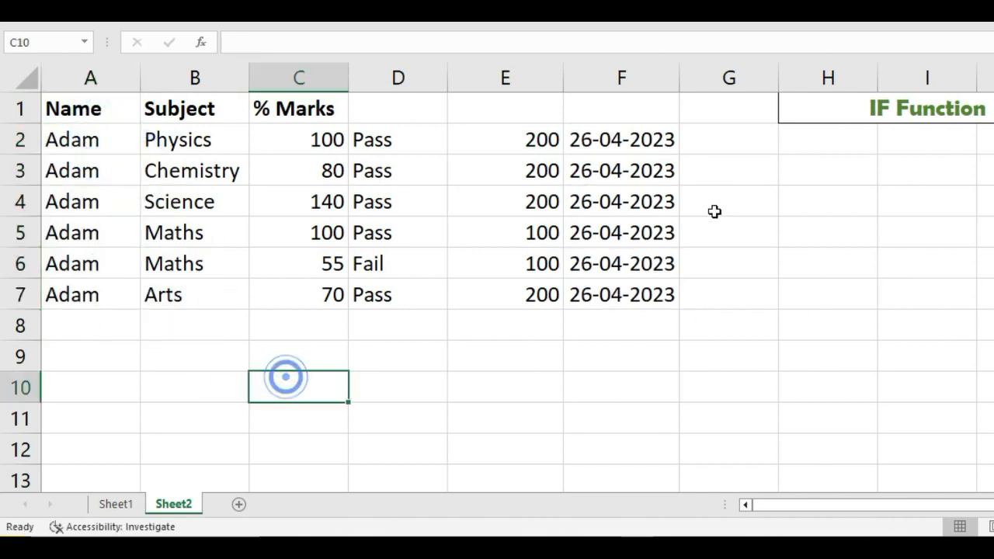
pyautogui.moveTo(644, 137); pyautogui.dragTo(614, 304)
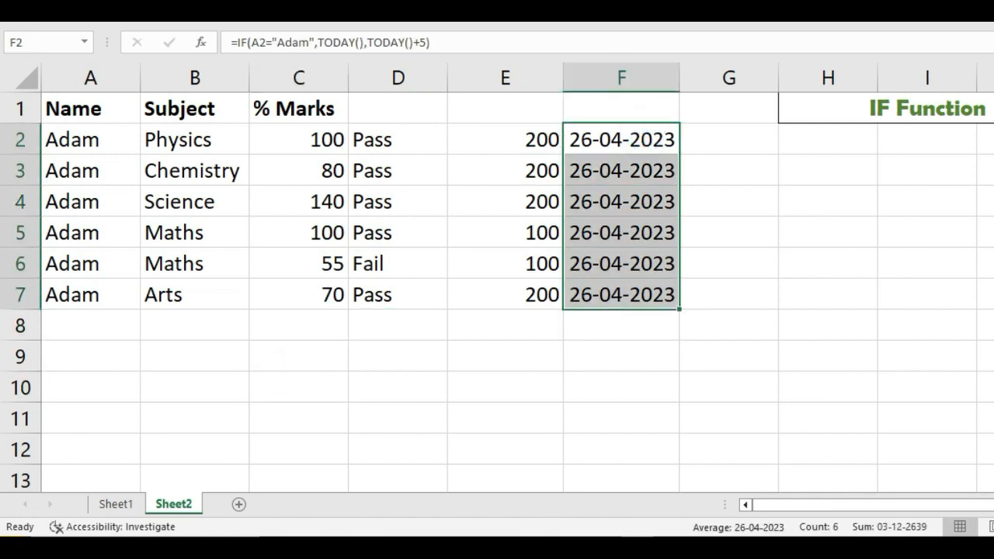
# Step: Replace the name in cell A7 with a different student's first name to test the date formula
pyautogui.click(94, 297)
pyautogui.write('Rose')
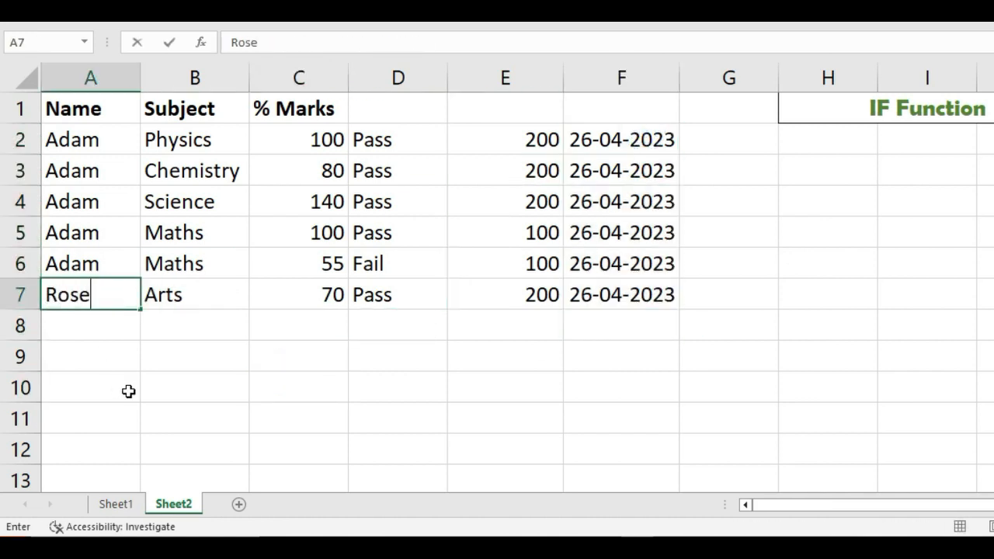
pyautogui.press('Return')
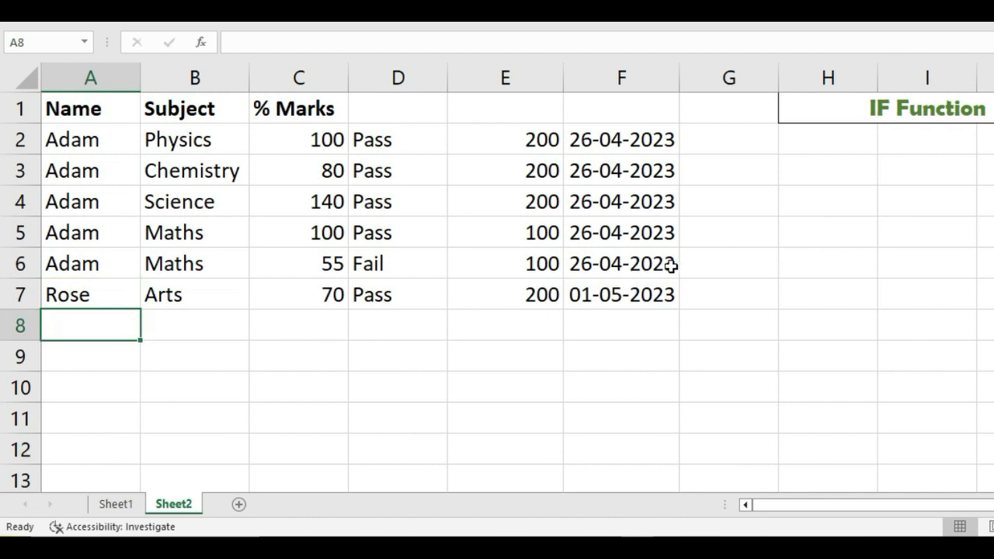